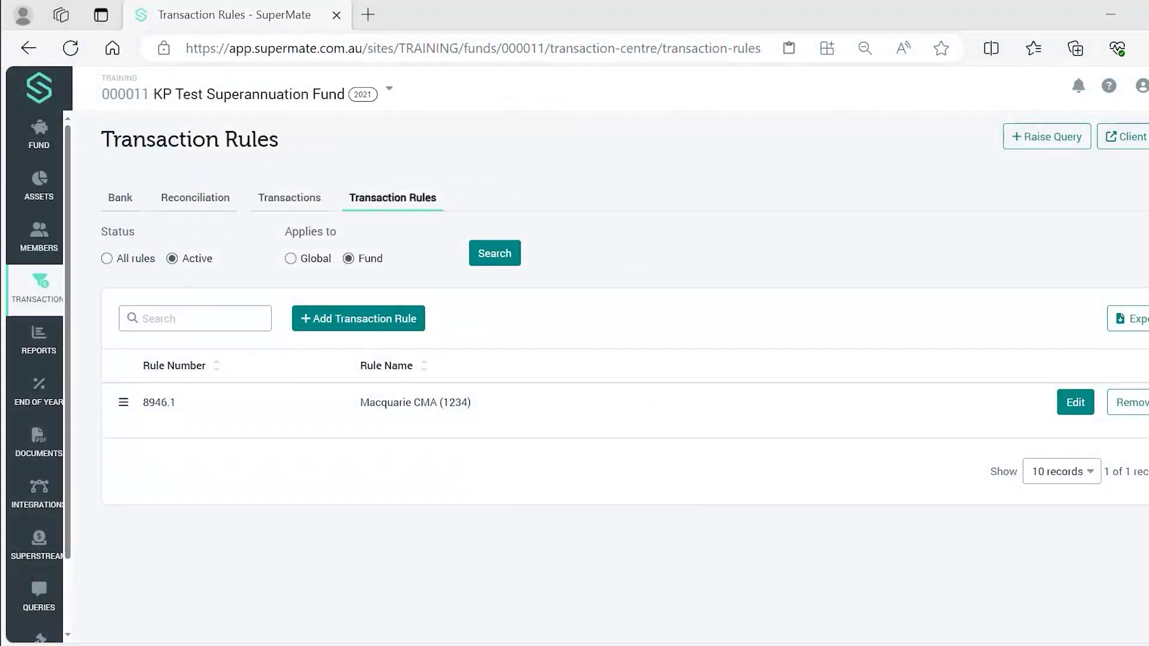
Step: Search the transaction rules for active ones that apply to the fund
{"action": "left_click", "coordinate": [144, 262]}
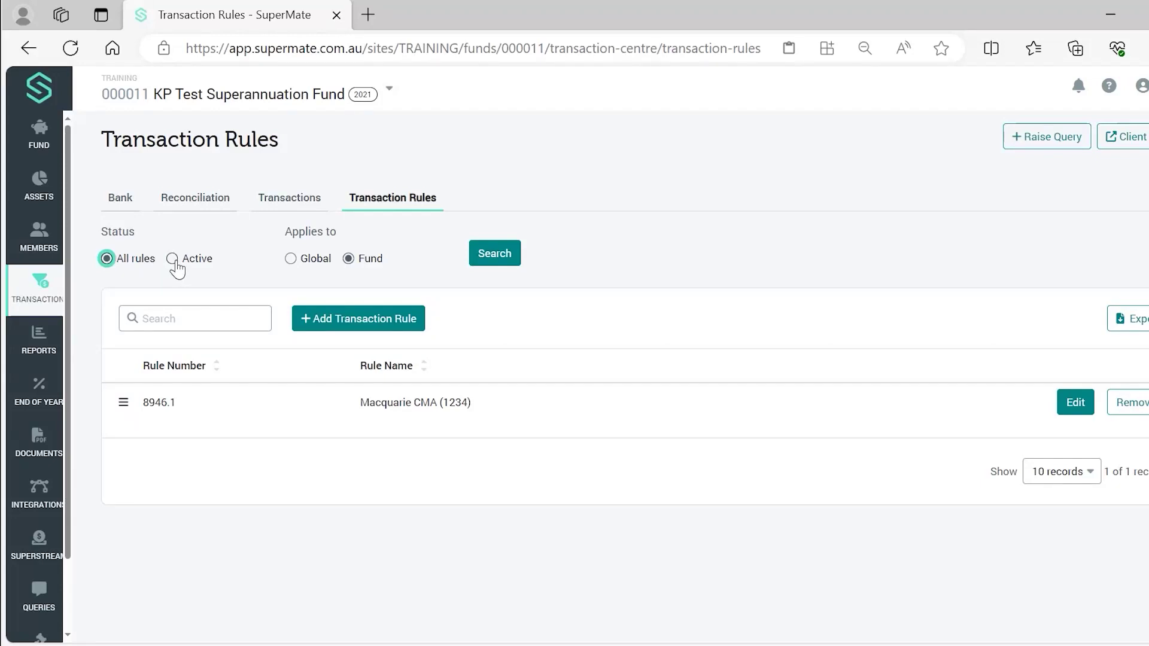
{"action": "left_click", "coordinate": [176, 264]}
{"action": "left_click", "coordinate": [506, 262]}
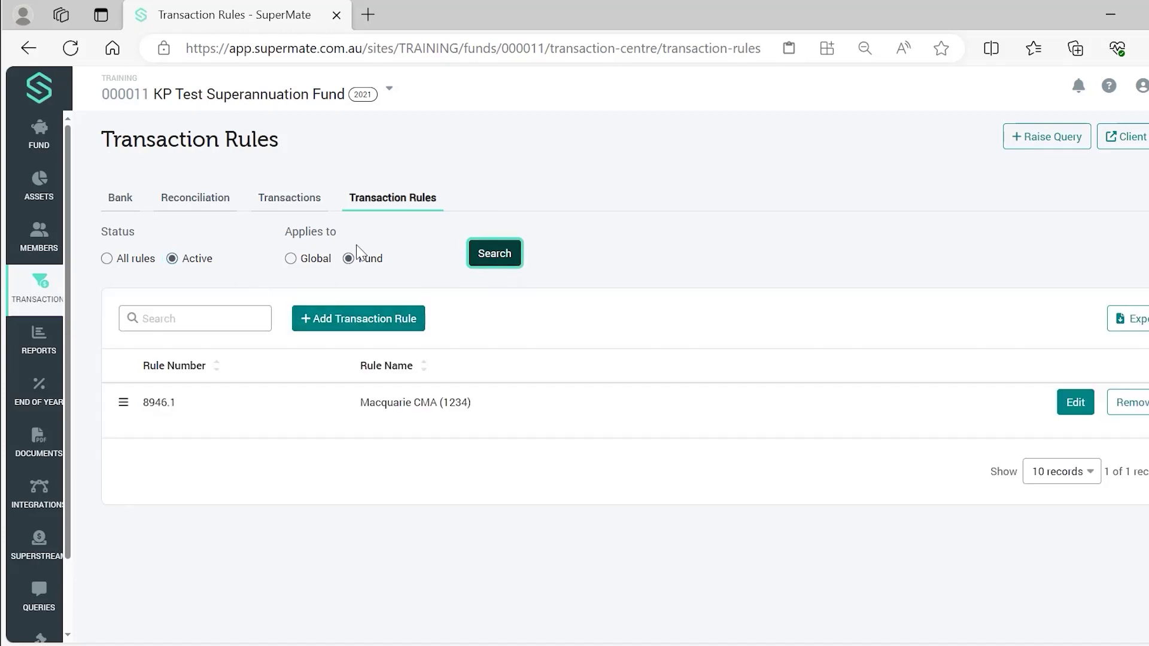
{"action": "left_click", "coordinate": [183, 321]}
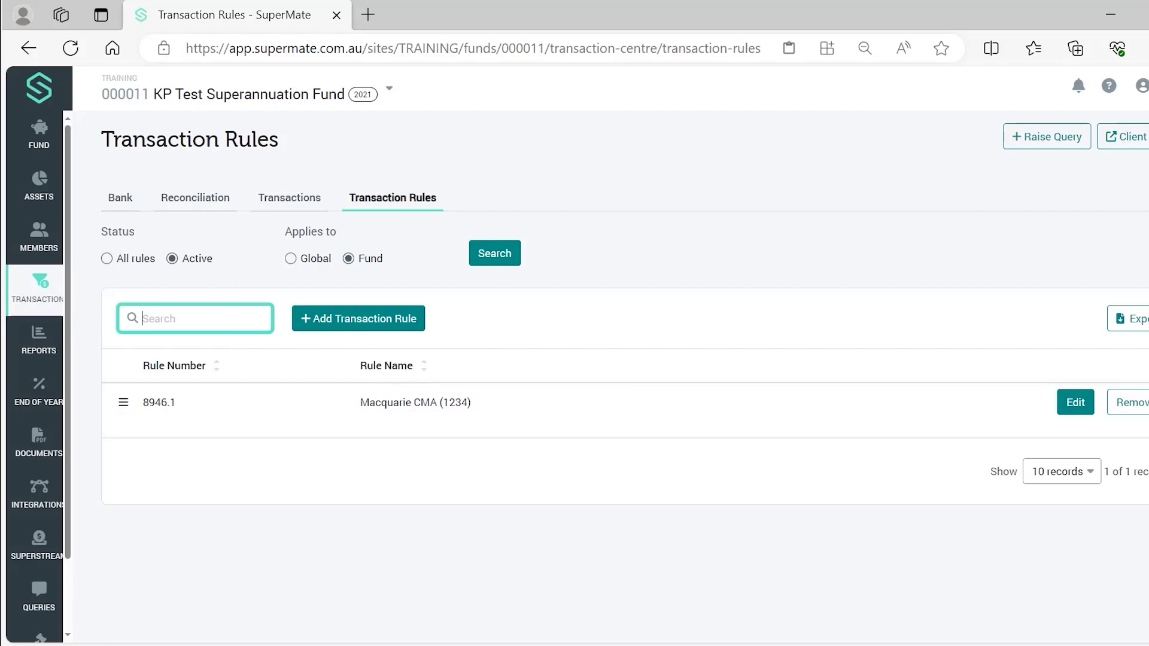
Step: Create a new transaction rule named Advisor Fees that applies to the KP Test Superannuation Fund
{"action": "left_click", "coordinate": [352, 323]}
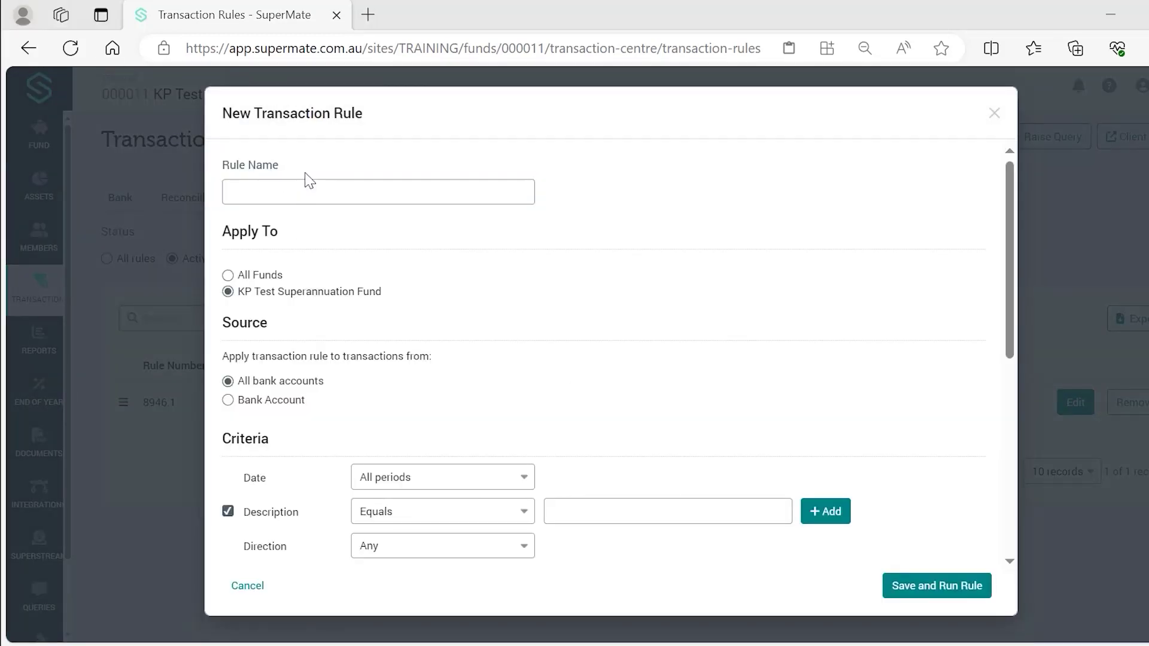
{"action": "left_click", "coordinate": [279, 199]}
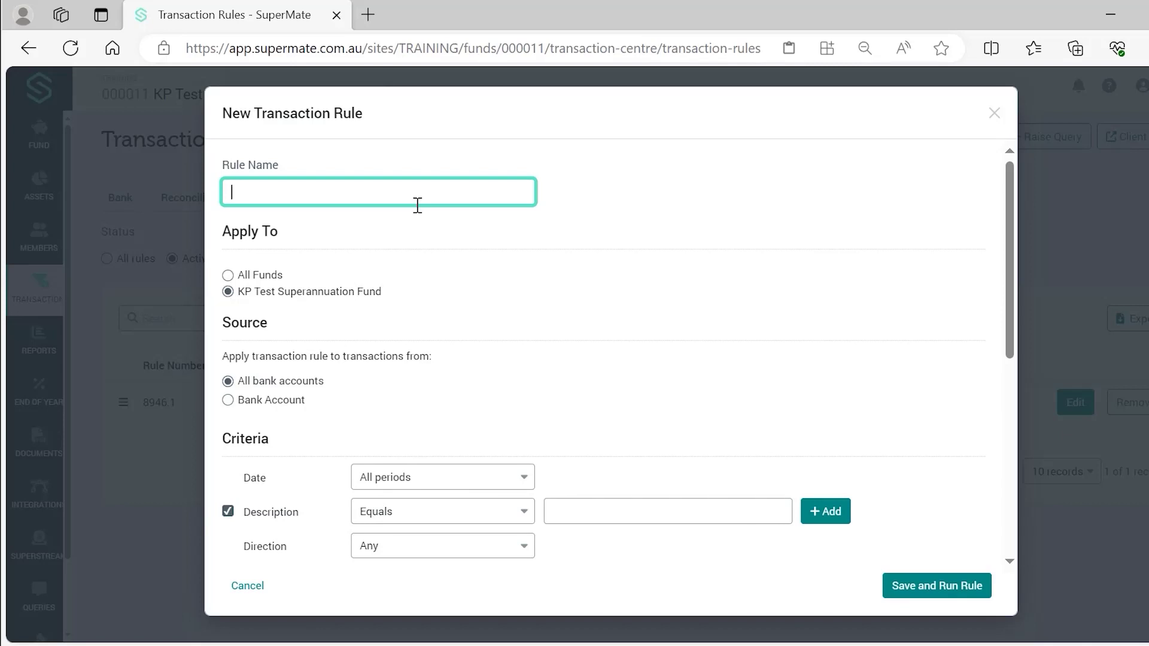
{"action": "type", "text": "Advisor Fees"}
{"action": "left_click", "coordinate": [230, 290]}
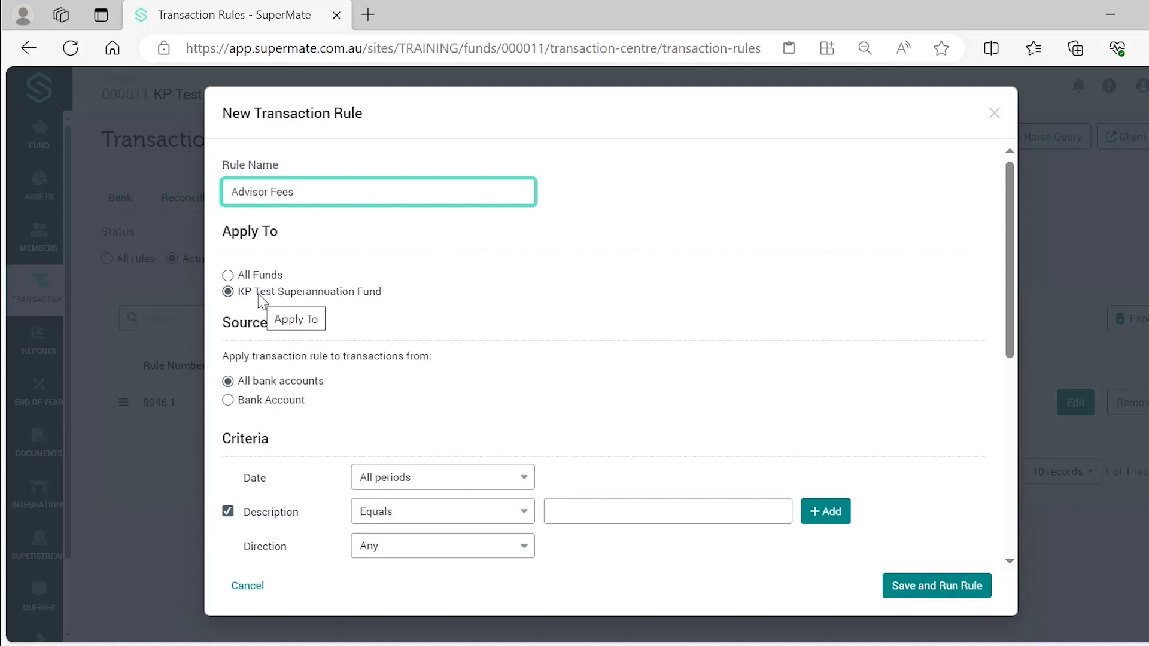
{"action": "left_click", "coordinate": [13, 264]}
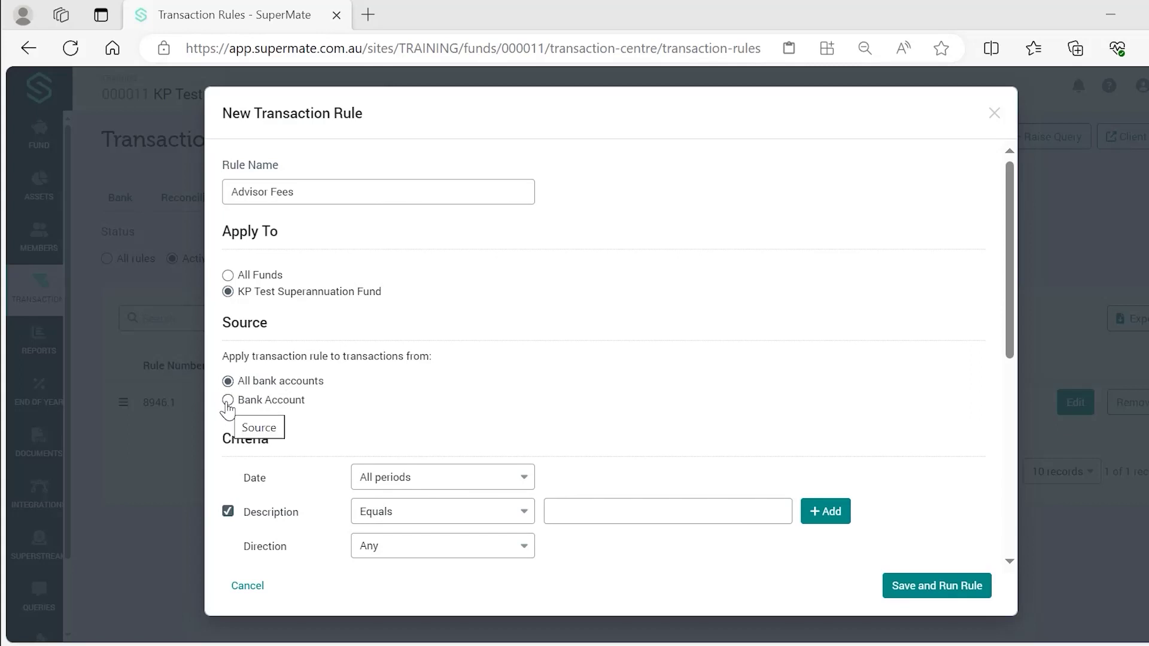
Step: Review the individual bank accounts offered as the rule's source and set the source back to all bank accounts
{"action": "left_click", "coordinate": [228, 401]}
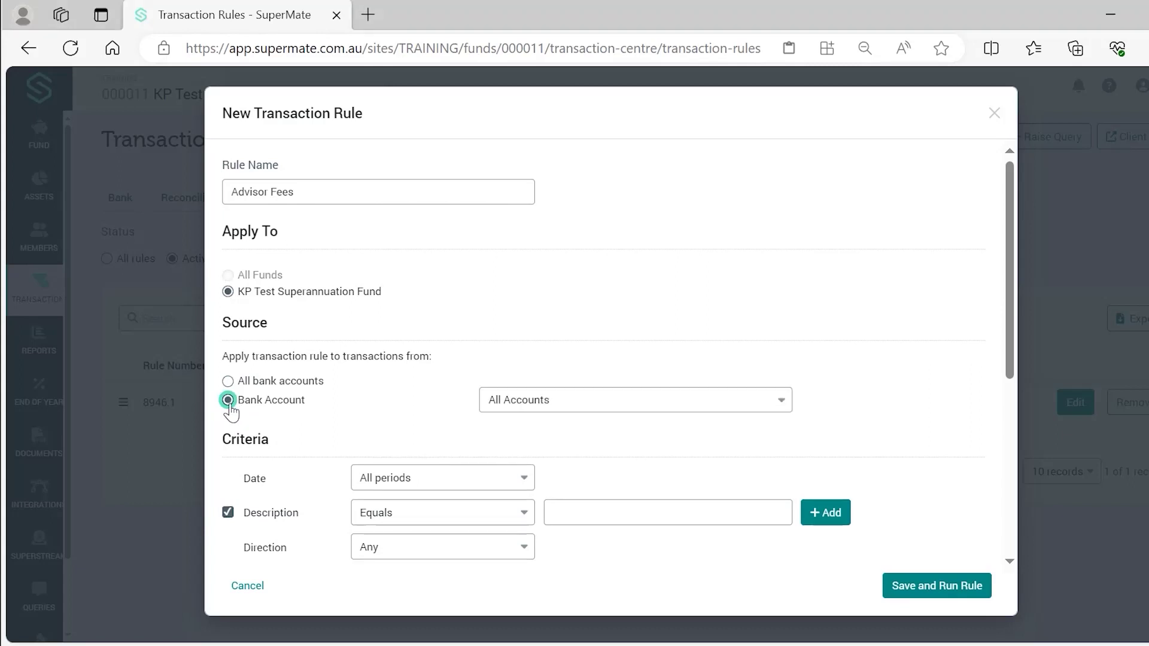
{"action": "left_click", "coordinate": [589, 395]}
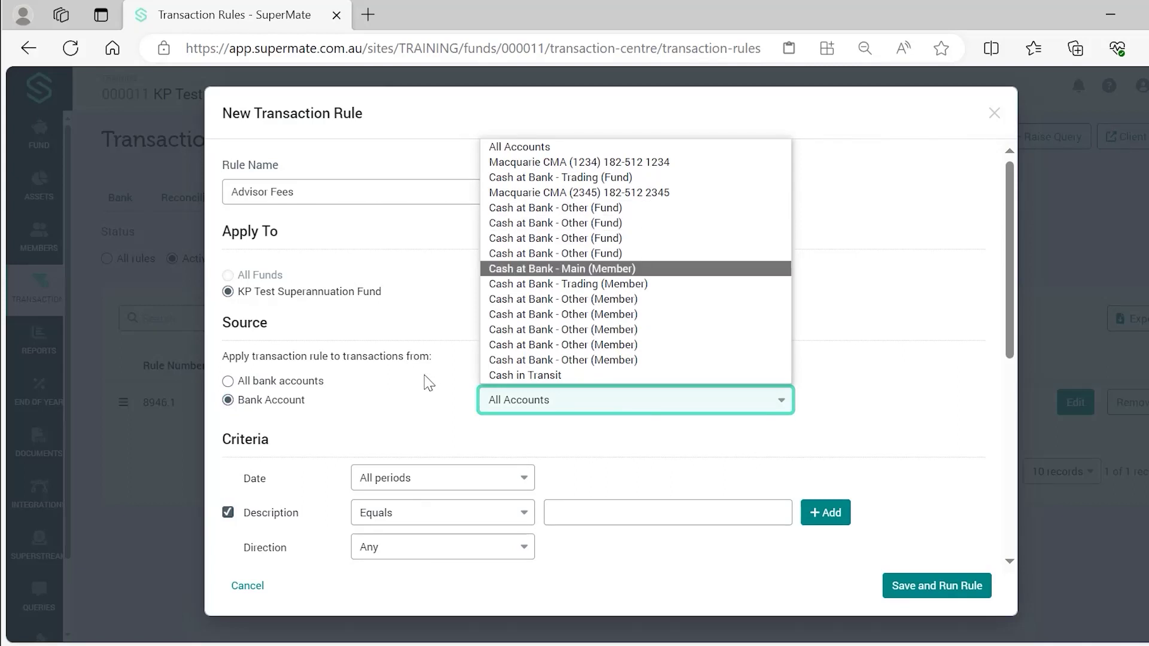
{"action": "left_click", "coordinate": [231, 387]}
{"action": "left_click", "coordinate": [228, 381]}
Step: Set the rule criteria to all periods with a description that equals Advisor Fee
{"action": "scroll", "coordinate": [249, 269], "scroll_direction": "down", "scroll_amount": 3}
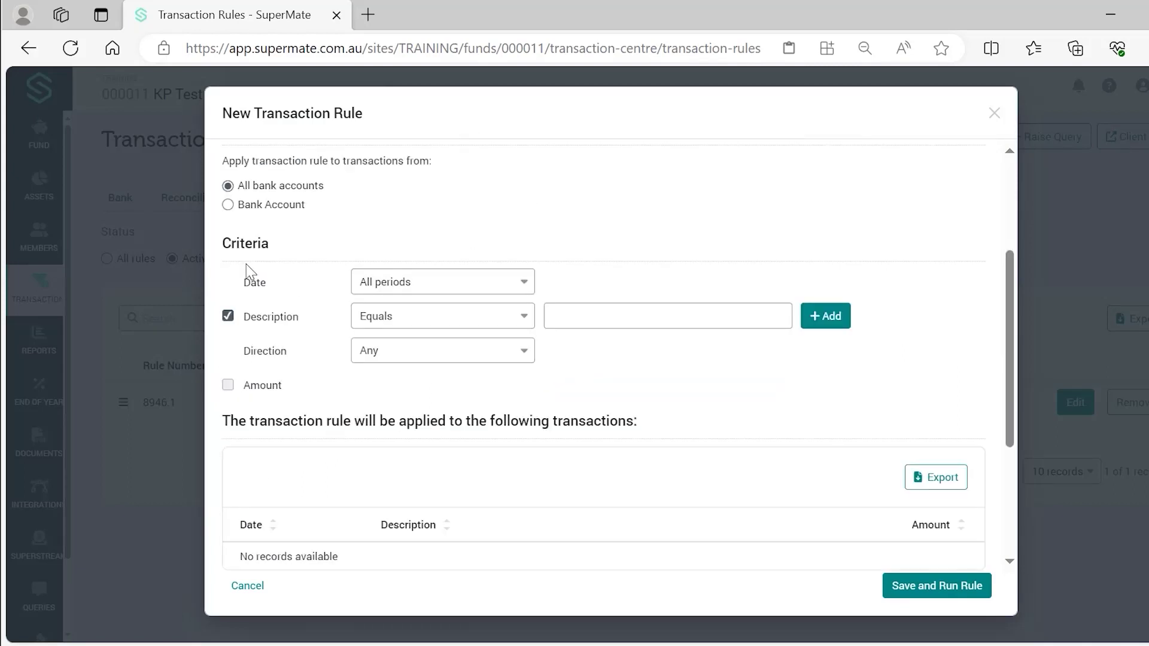
{"action": "left_click", "coordinate": [435, 286]}
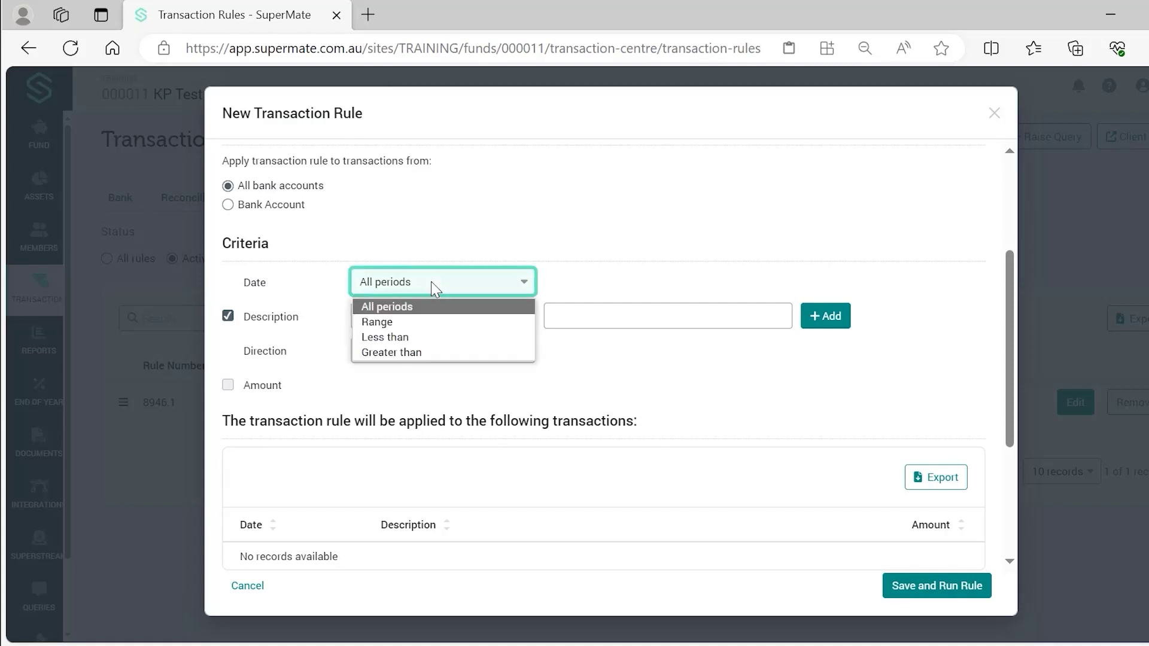
{"action": "left_click", "coordinate": [410, 323]}
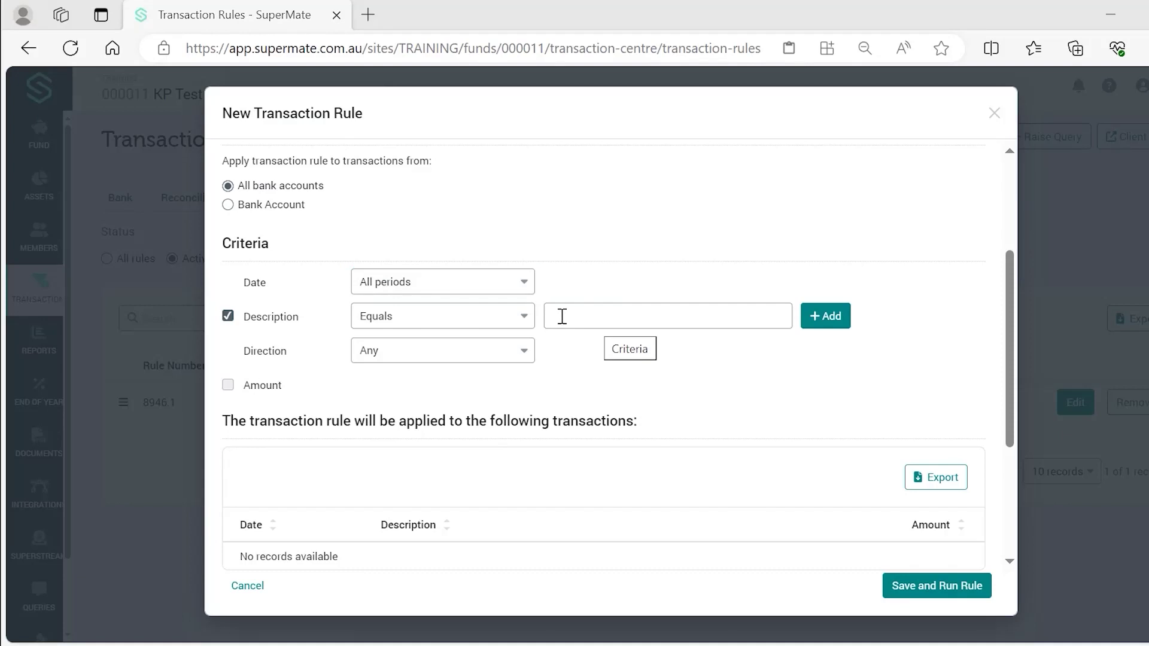
{"action": "left_click", "coordinate": [413, 319]}
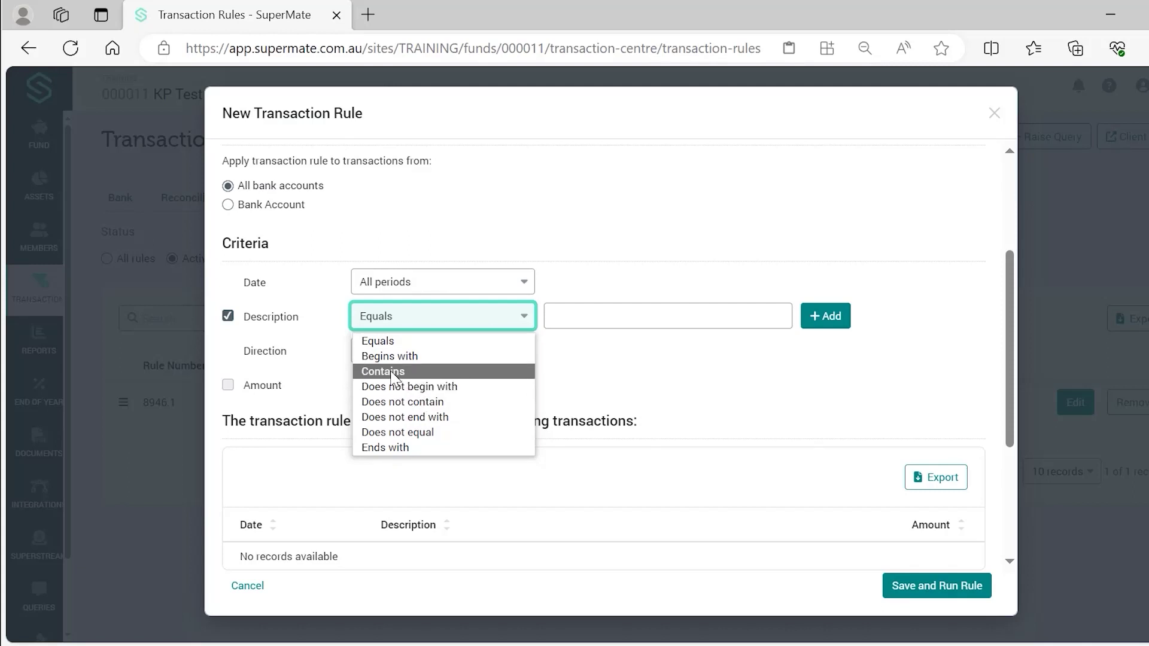
{"action": "left_click", "coordinate": [593, 312]}
{"action": "type", "text": "Advisor Fee"}
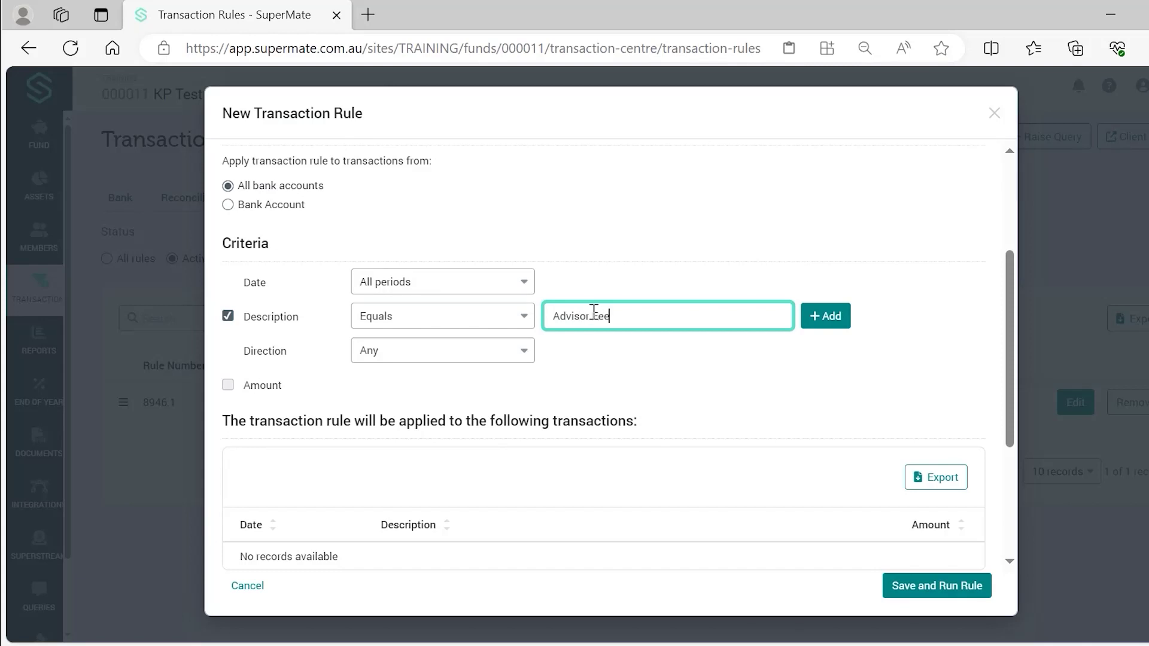
{"action": "left_click", "coordinate": [654, 360]}
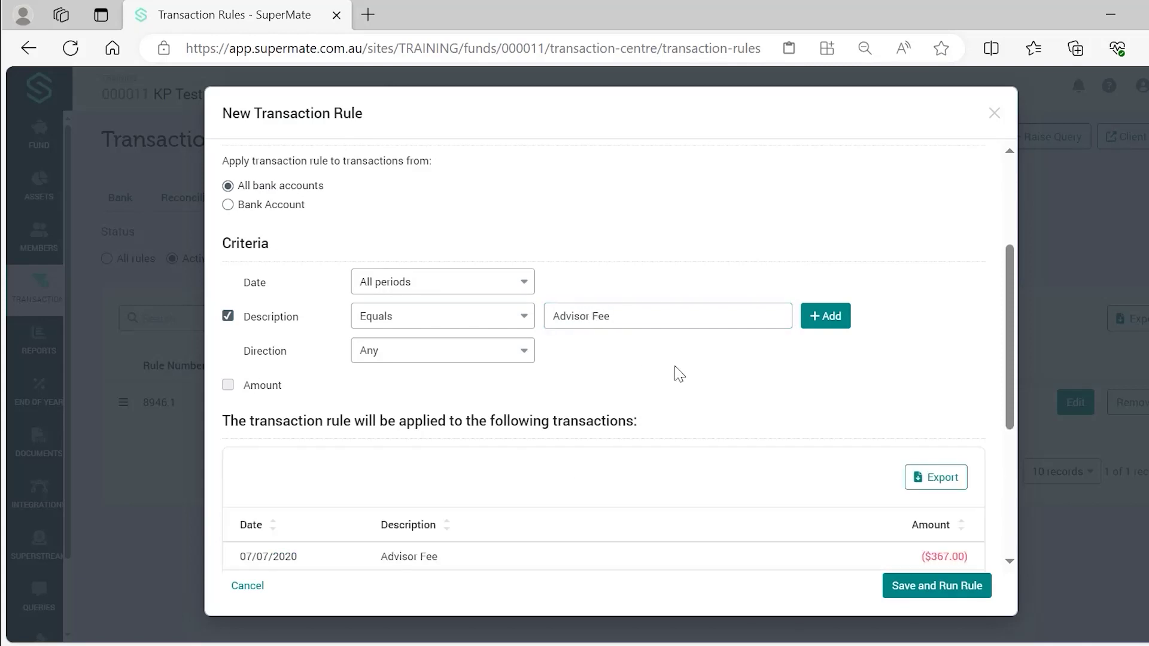
{"action": "scroll", "coordinate": [681, 376], "scroll_direction": "down", "scroll_amount": 1}
{"action": "left_click", "coordinate": [834, 293]}
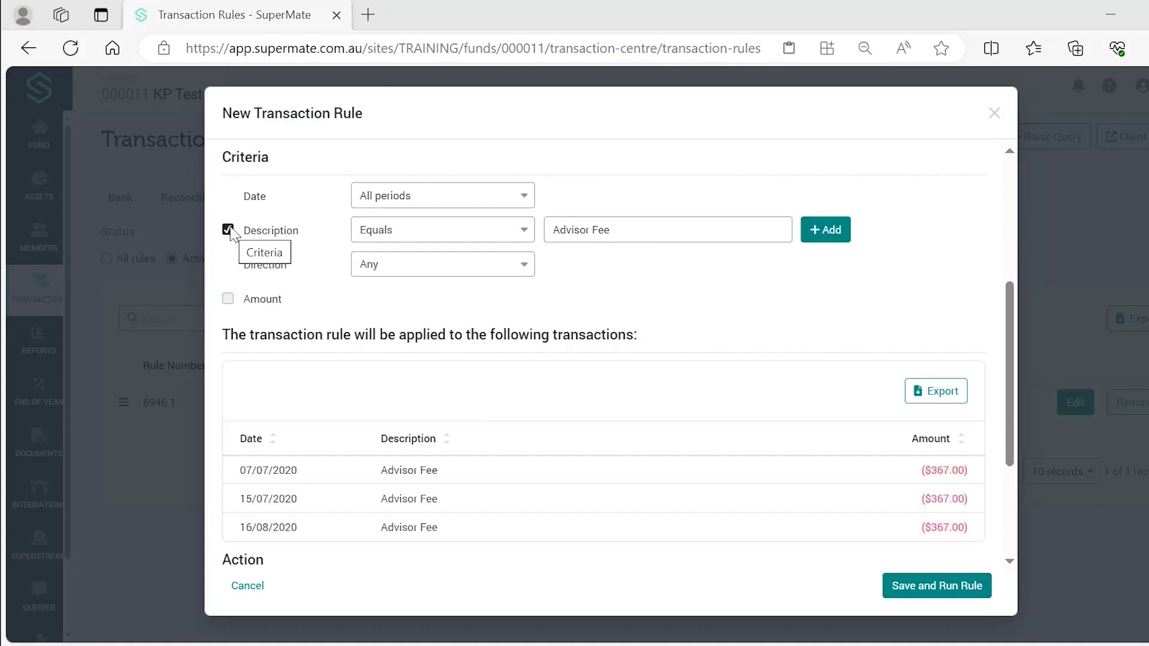
Step: Exclude the description from the criteria and match payments with an amount equal to 367.00
{"action": "left_click", "coordinate": [229, 229]}
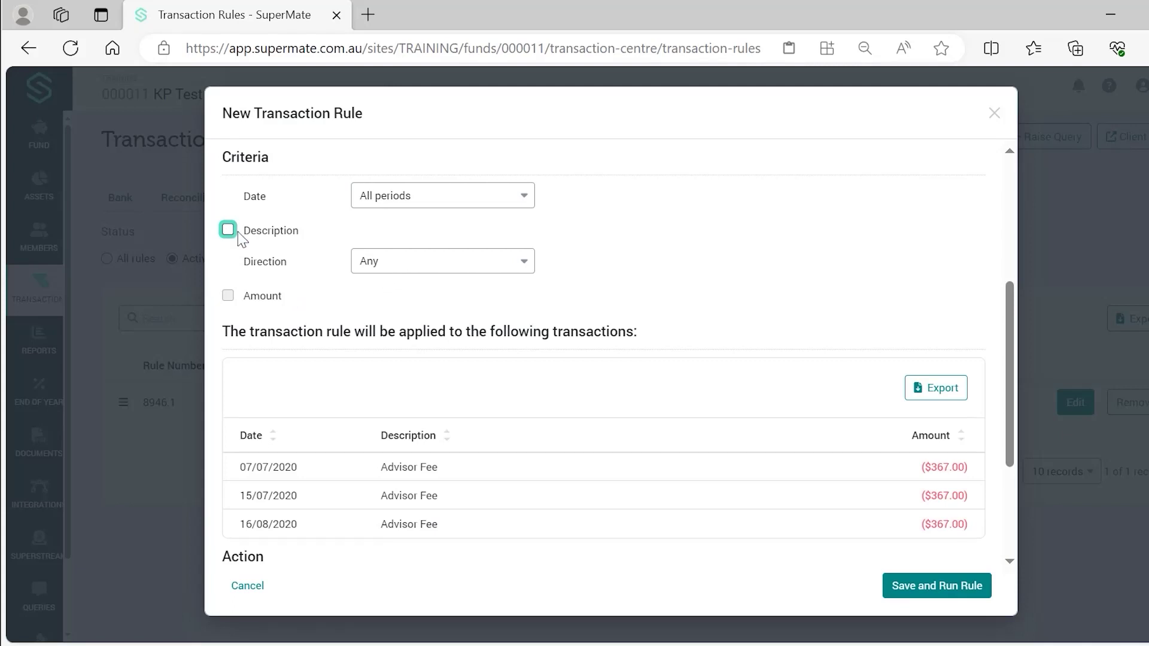
{"action": "left_click", "coordinate": [459, 264]}
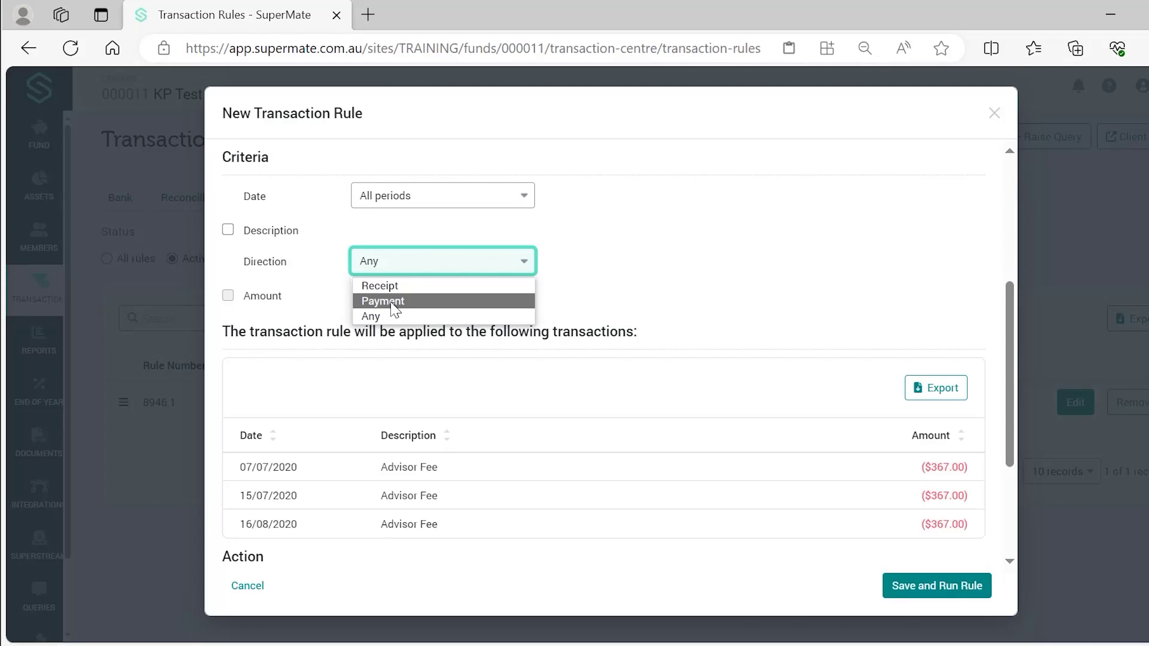
{"action": "left_click", "coordinate": [392, 304]}
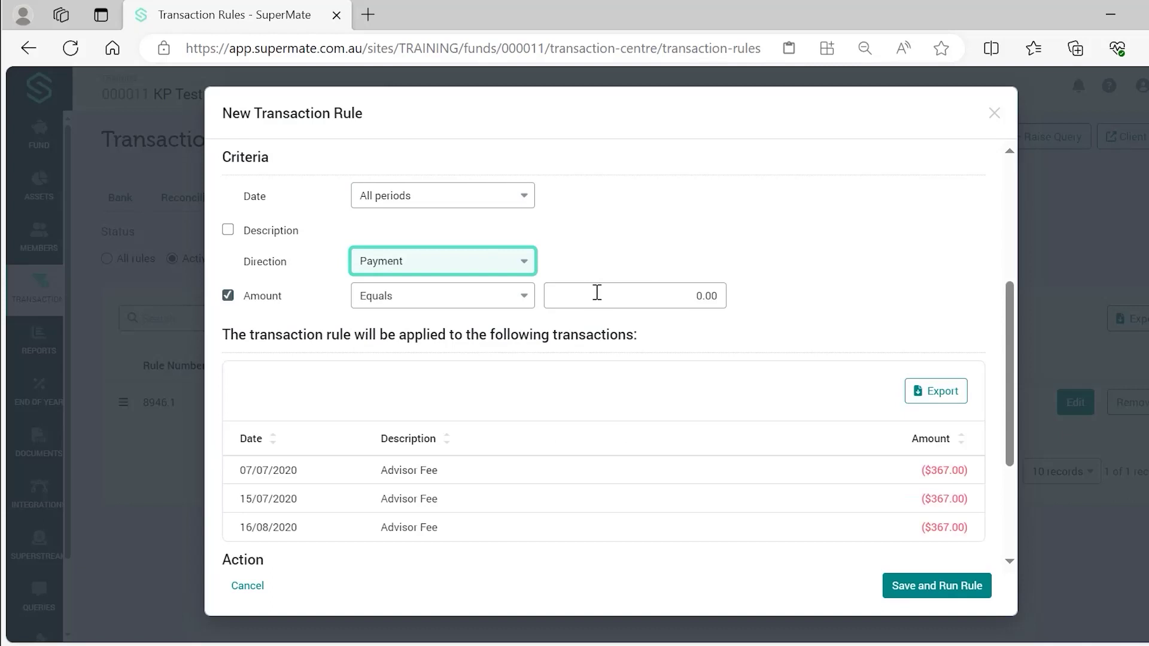
{"action": "left_click", "coordinate": [669, 301]}
{"action": "type", "text": "367"}
{"action": "left_click", "coordinate": [806, 322]}
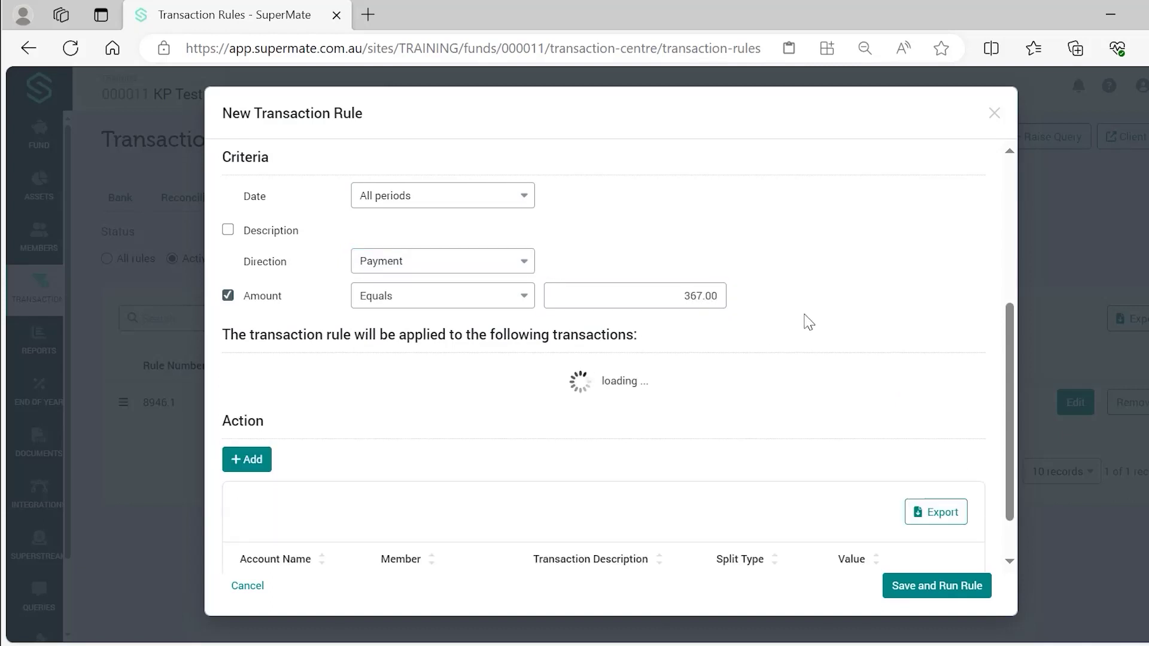
Step: Allocate the rule's action to the Investment Advisor Fee account with the transaction description Advisor Fees
{"action": "scroll", "coordinate": [297, 479], "scroll_direction": "down", "scroll_amount": 3}
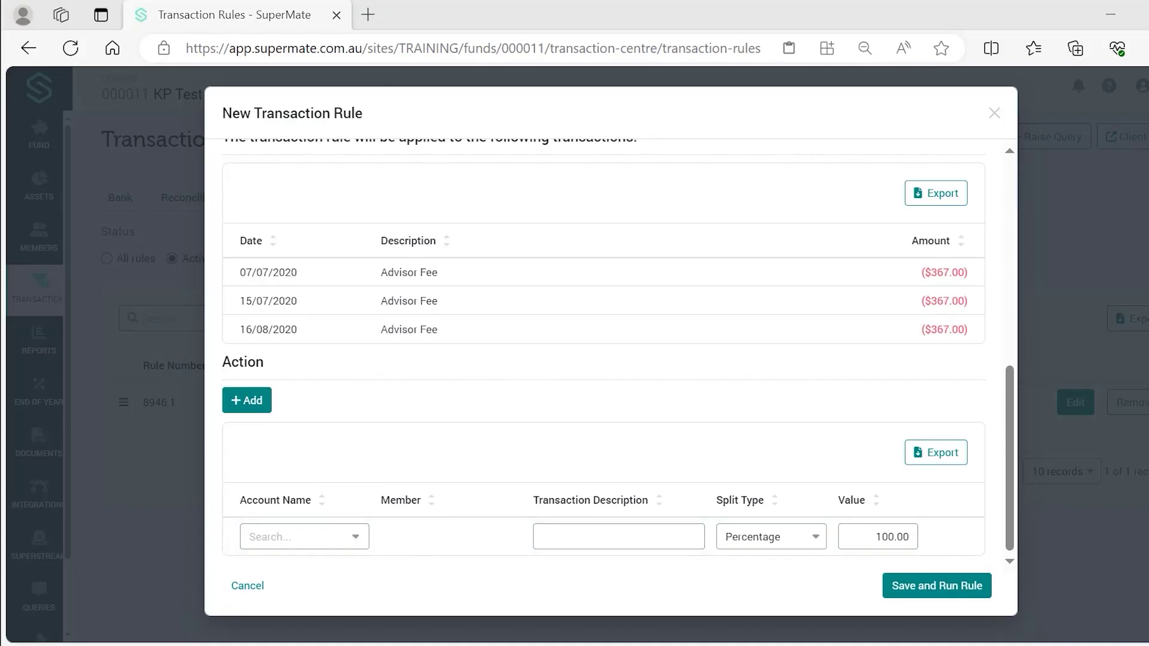
{"action": "left_click", "coordinate": [311, 535]}
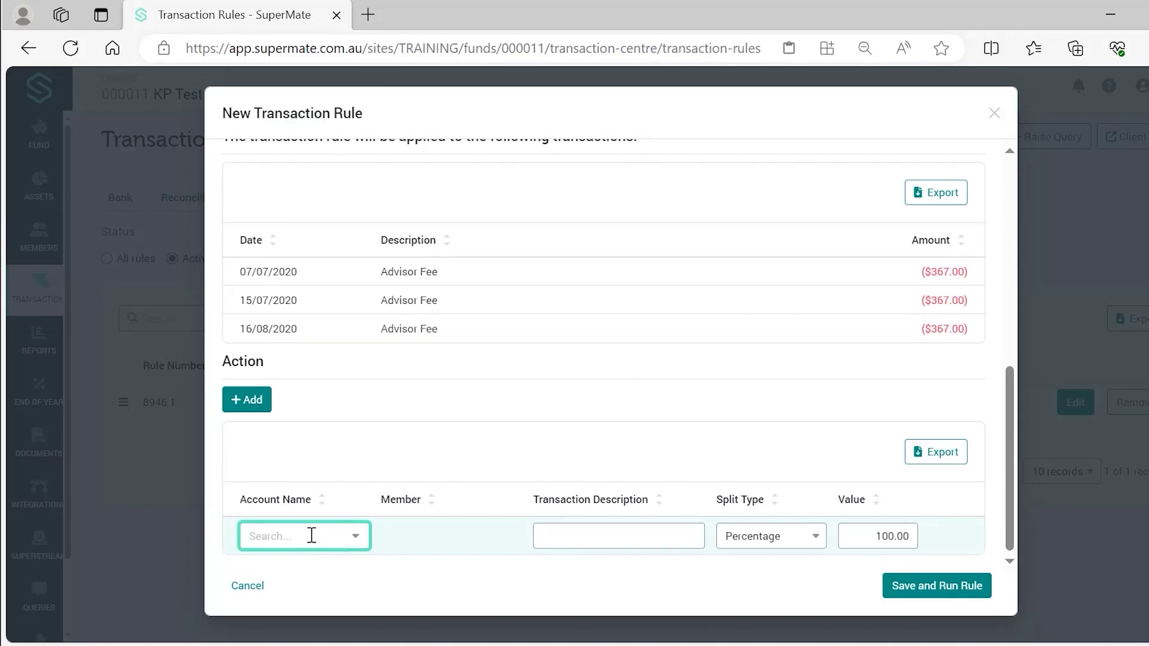
{"action": "type", "text": "advi"}
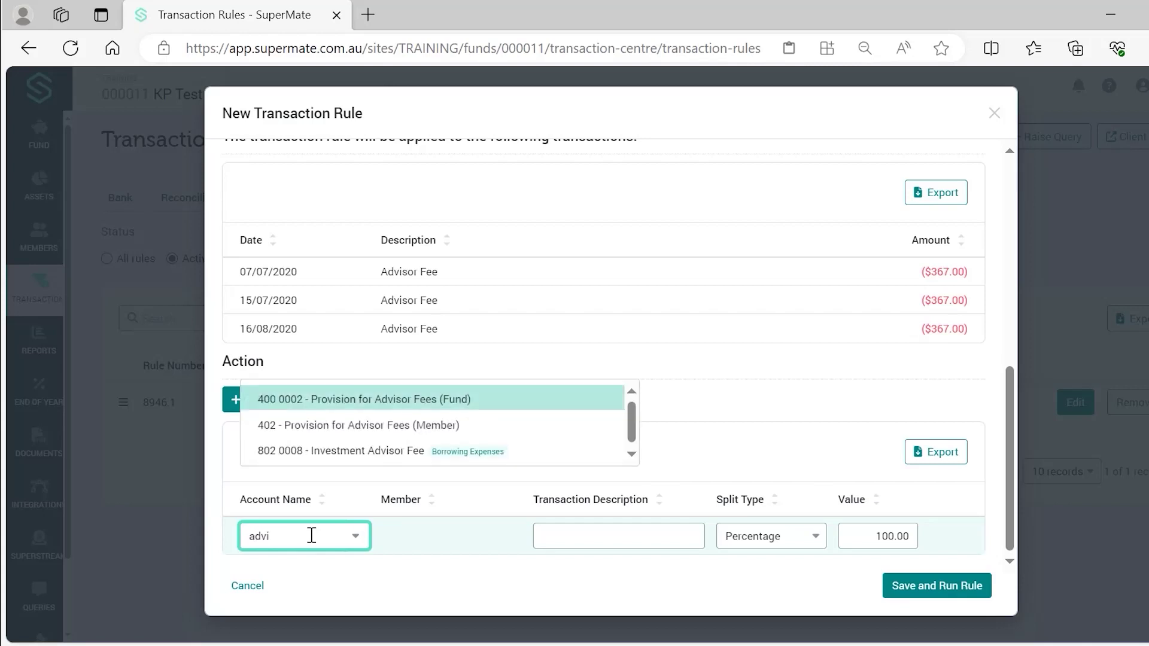
{"action": "left_click", "coordinate": [371, 455]}
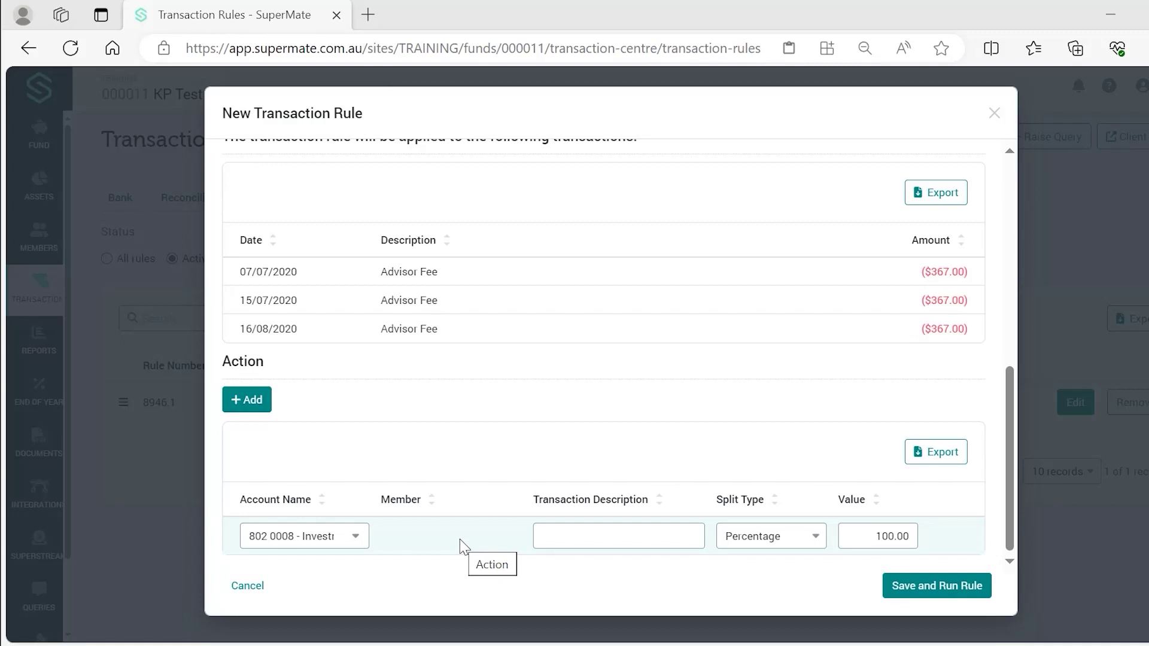
{"action": "left_click", "coordinate": [608, 540]}
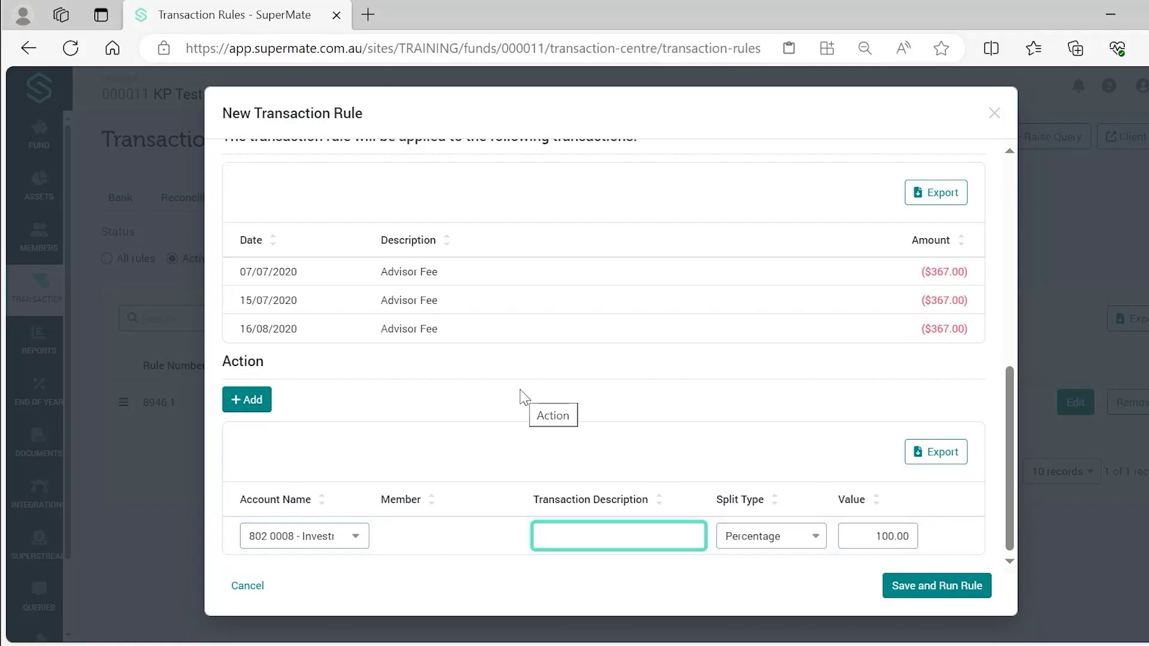
{"action": "type", "text": "Advisor Fees"}
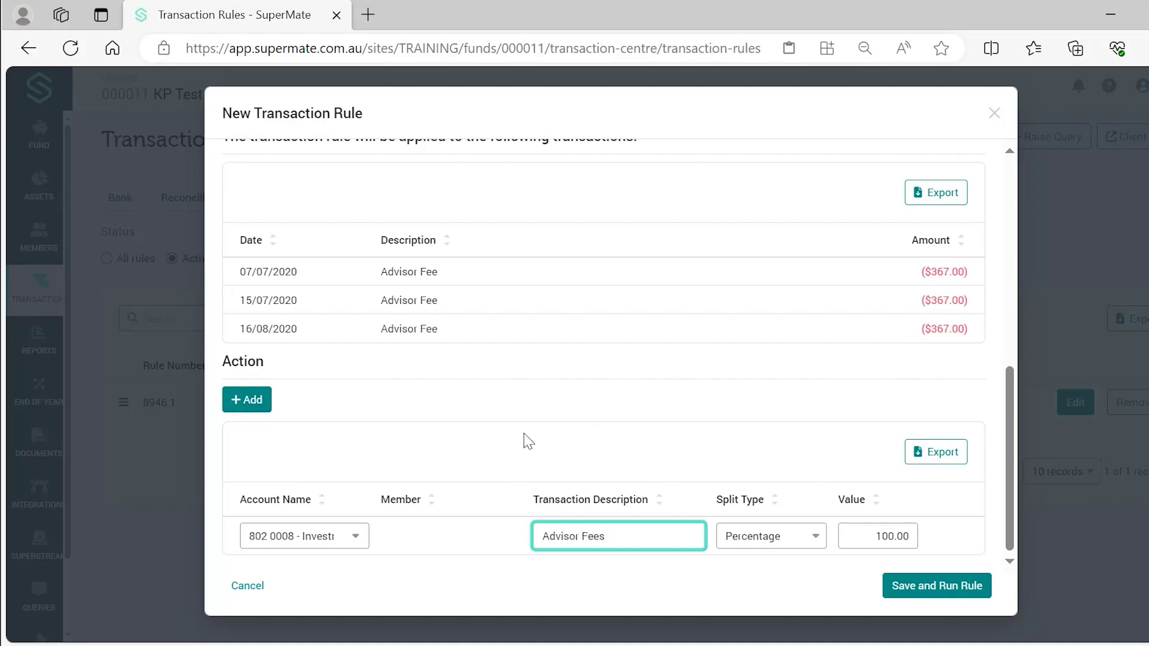
Step: Set the action line's split to Percentage with a value of 50
{"action": "left_click", "coordinate": [756, 539]}
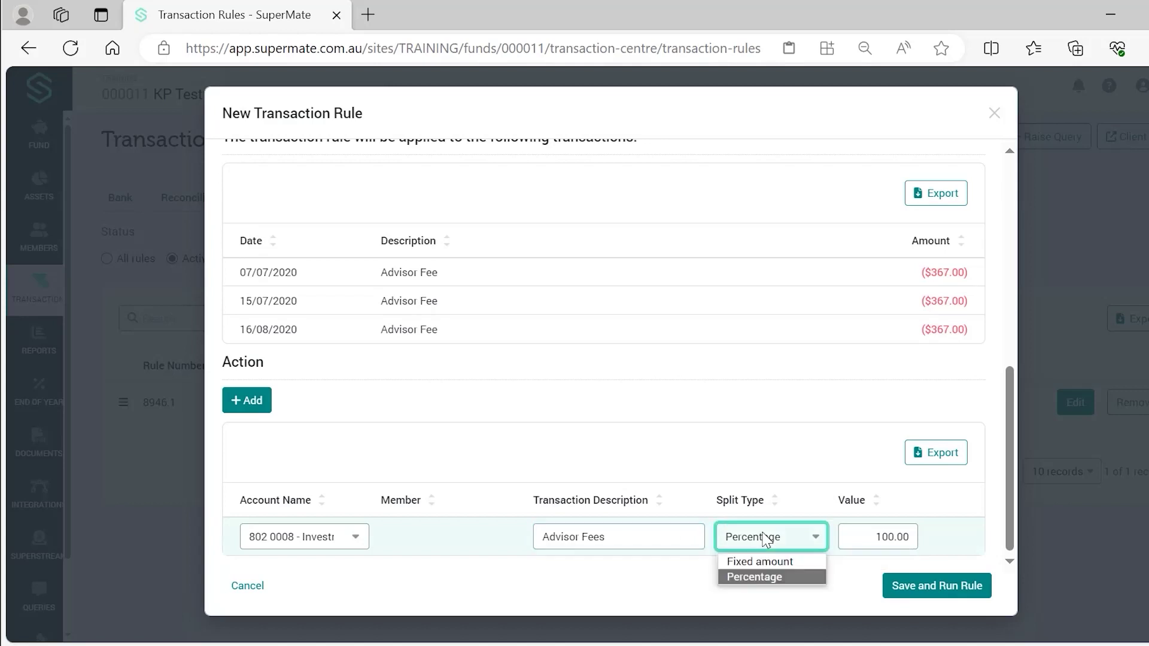
{"action": "left_click", "coordinate": [759, 577]}
{"action": "key", "text": "Tab"}
{"action": "type", "text": "50"}
{"action": "left_click", "coordinate": [728, 414]}
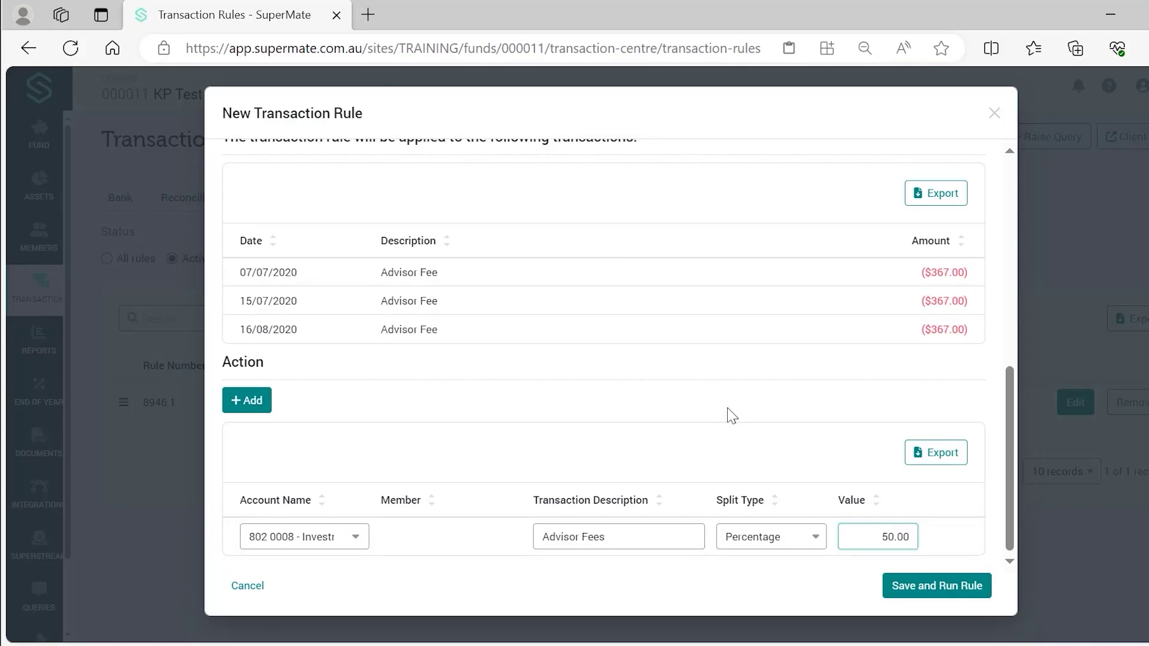
Step: Try a second action line for Administration Fee, delete it, and save and run the rule
{"action": "left_click", "coordinate": [252, 402]}
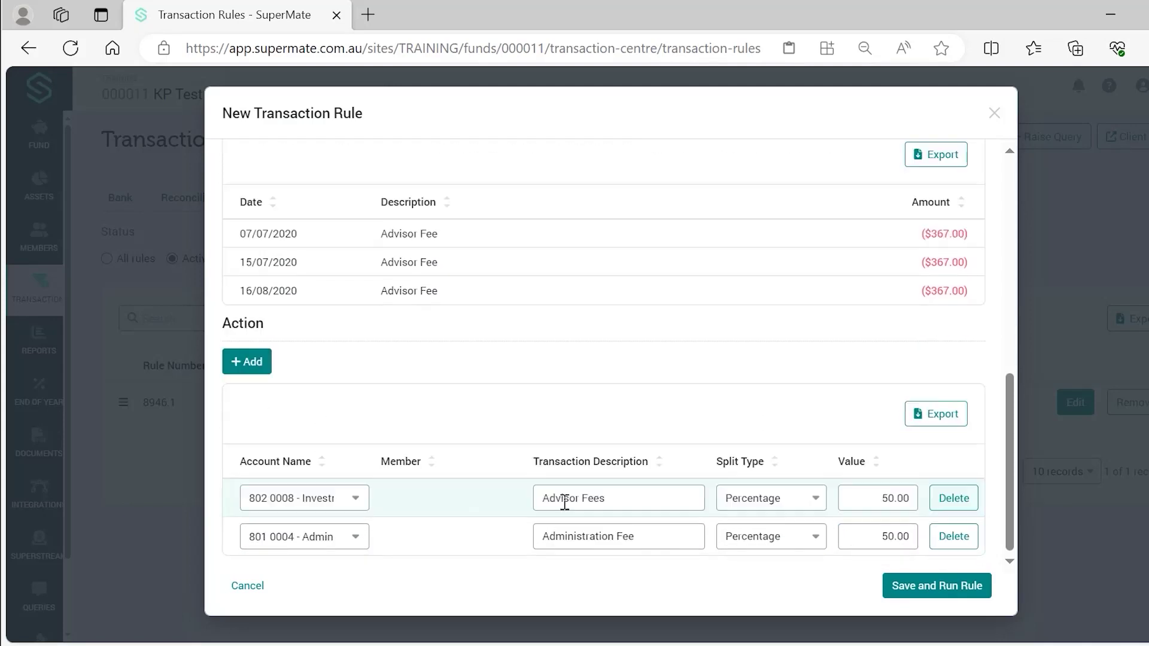
{"action": "left_click", "coordinate": [953, 537]}
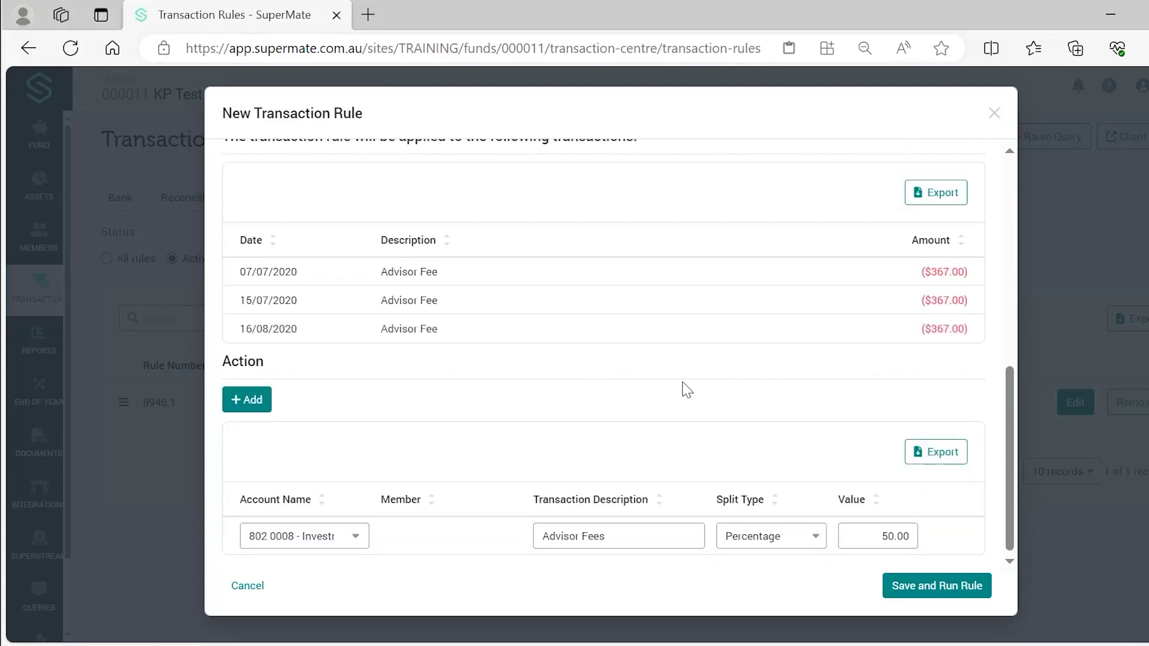
{"action": "left_click", "coordinate": [930, 590]}
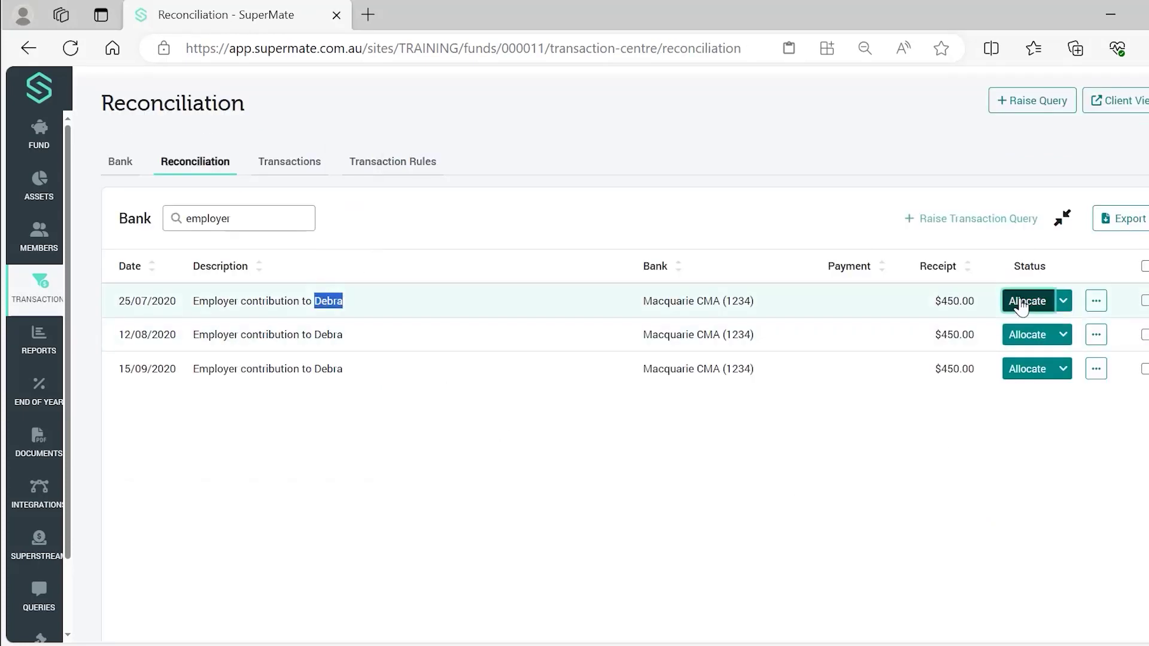
Step: Add a transaction rule from the 25/07/2020 employer contribution receipt, naming it after the member's employer contribution
{"action": "left_click", "coordinate": [1028, 301]}
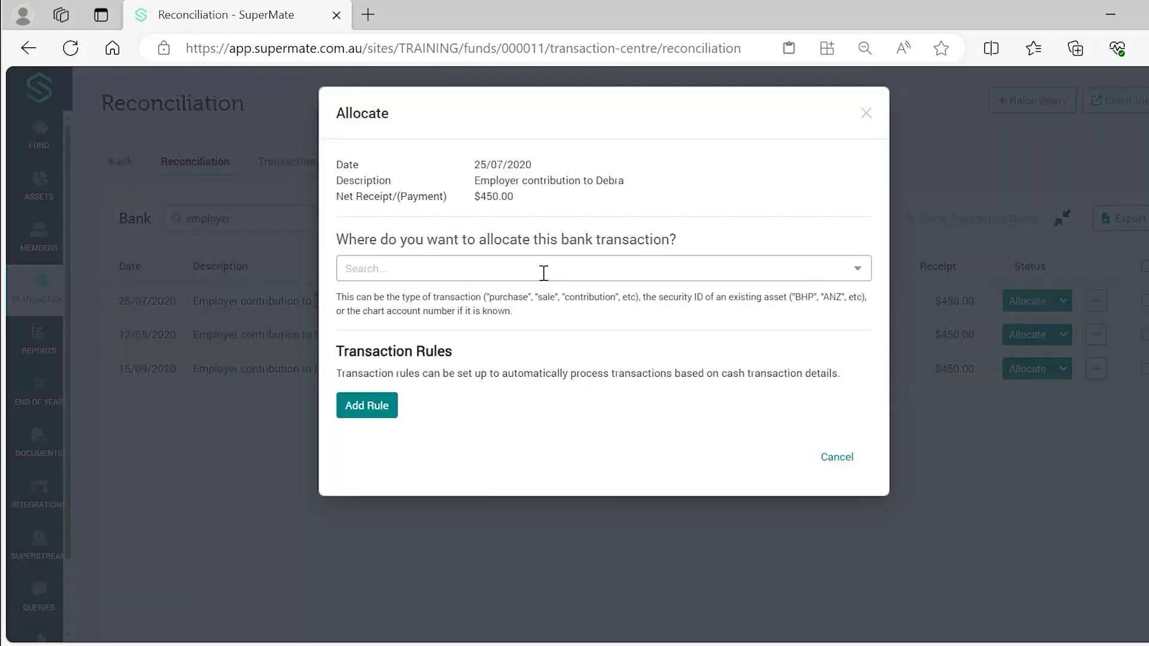
{"action": "left_click", "coordinate": [377, 405]}
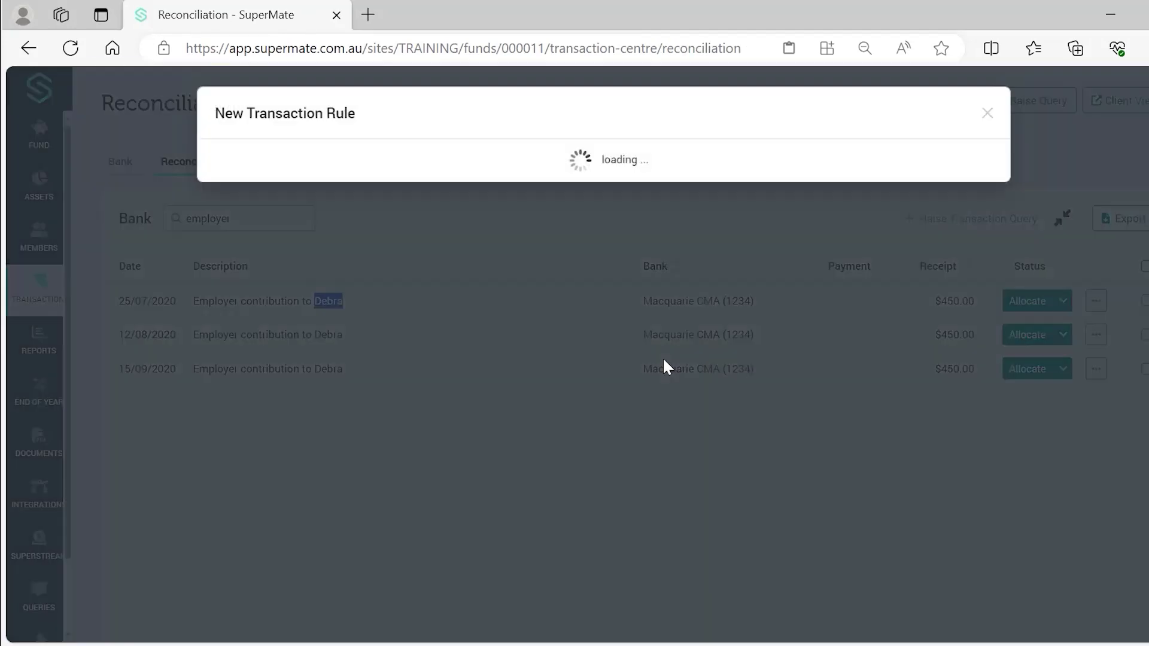
{"action": "scroll", "coordinate": [577, 448], "scroll_direction": "down", "scroll_amount": 2}
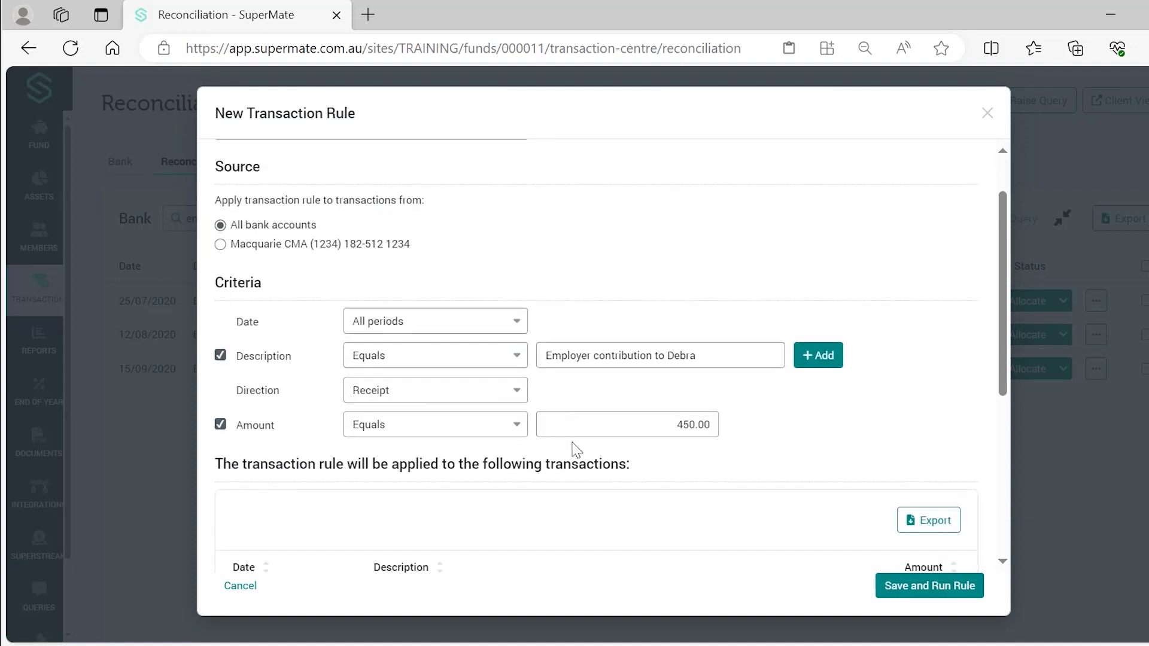
Step: Allocate the rule's action to 702 - Employer Concessional Contributions for the contributing member, and save and run the rule
{"action": "scroll", "coordinate": [535, 446], "scroll_direction": "down", "scroll_amount": 2}
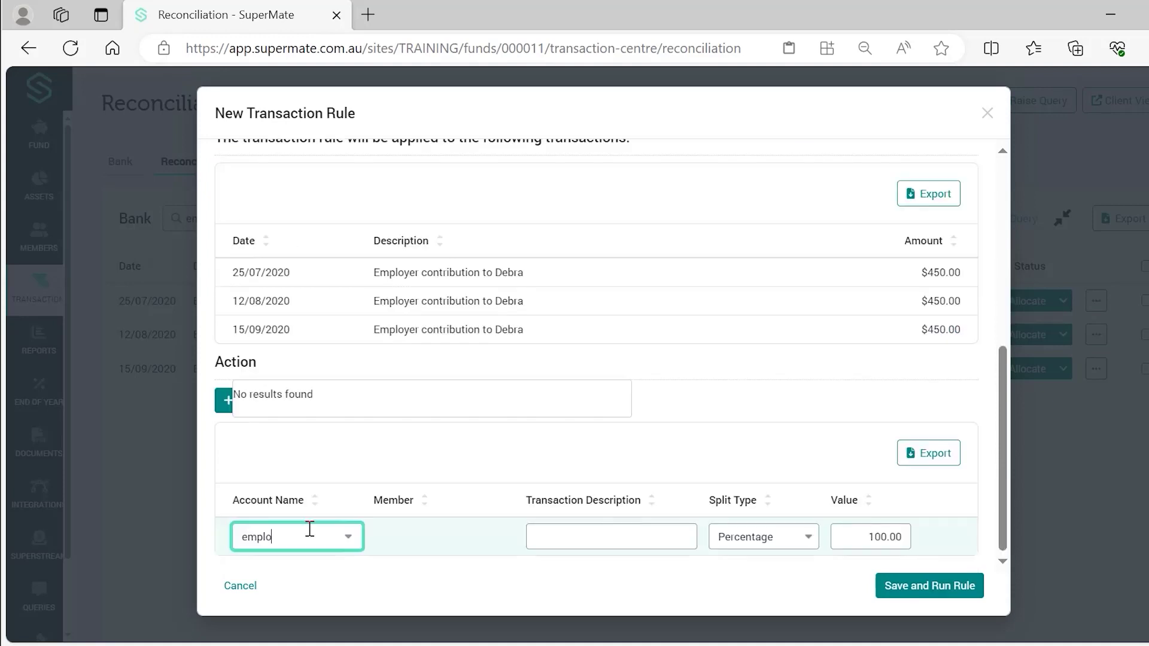
{"action": "type", "text": "yer"}
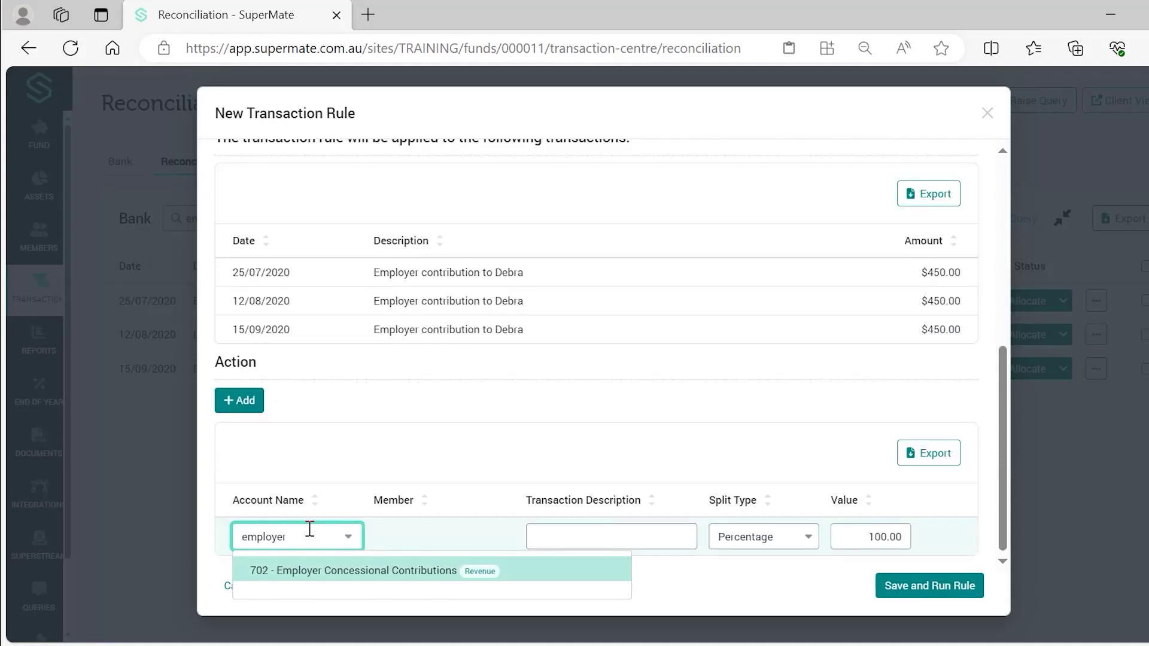
{"action": "left_click", "coordinate": [311, 569]}
{"action": "left_click", "coordinate": [444, 537]}
{"action": "left_click", "coordinate": [446, 593]}
{"action": "scroll", "coordinate": [795, 443], "scroll_direction": "up", "scroll_amount": 4}
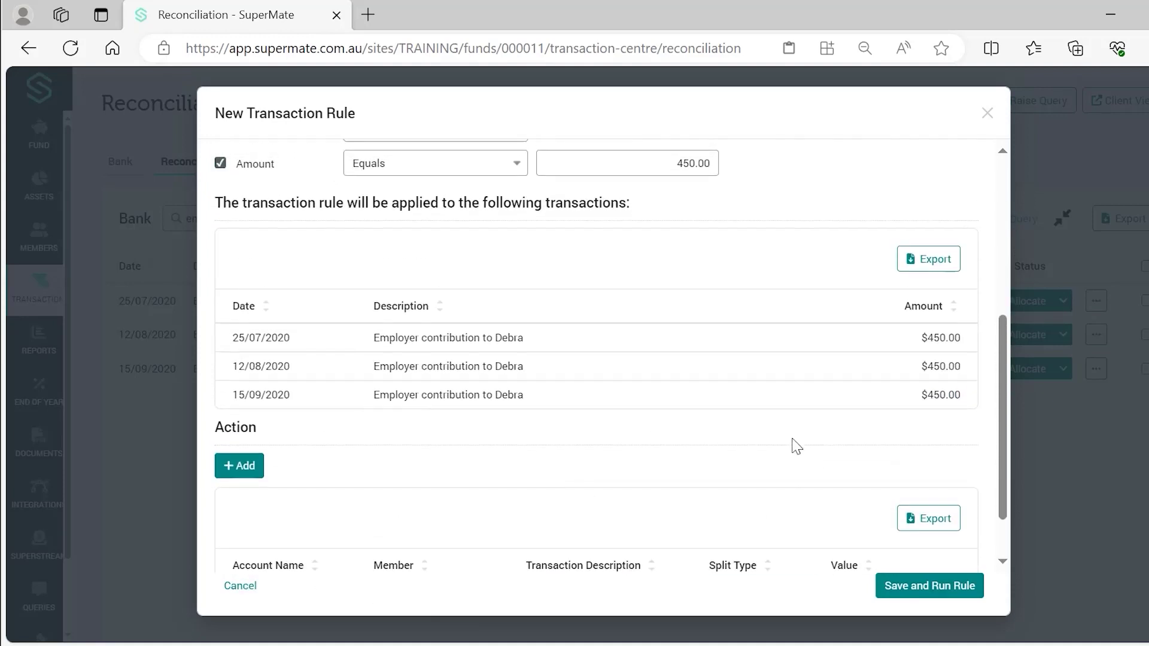
{"action": "left_click", "coordinate": [918, 588]}
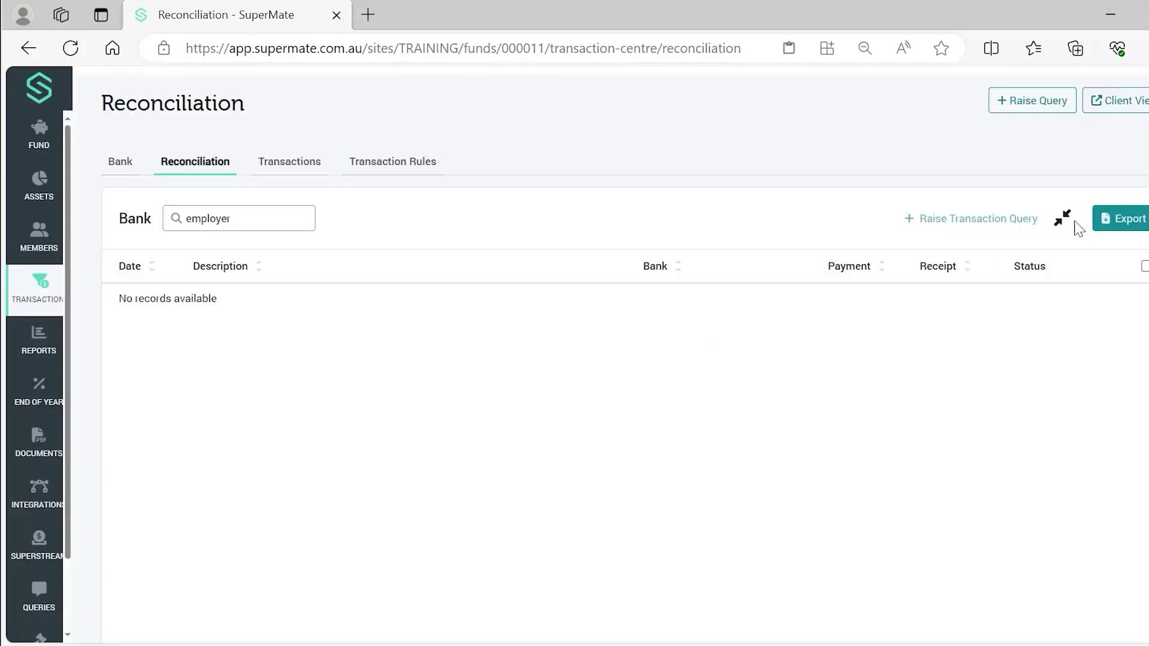
Step: Review the fund's active transaction rules and return to the bank reconciliation
{"action": "left_click", "coordinate": [1062, 219]}
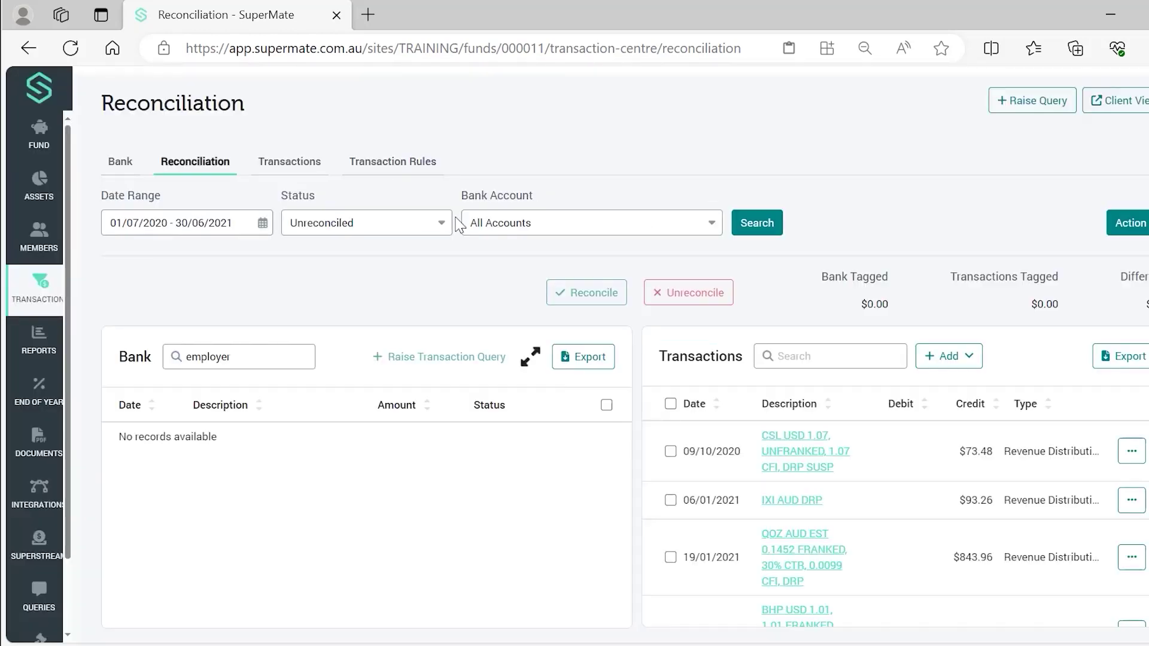
{"action": "left_click", "coordinate": [395, 162]}
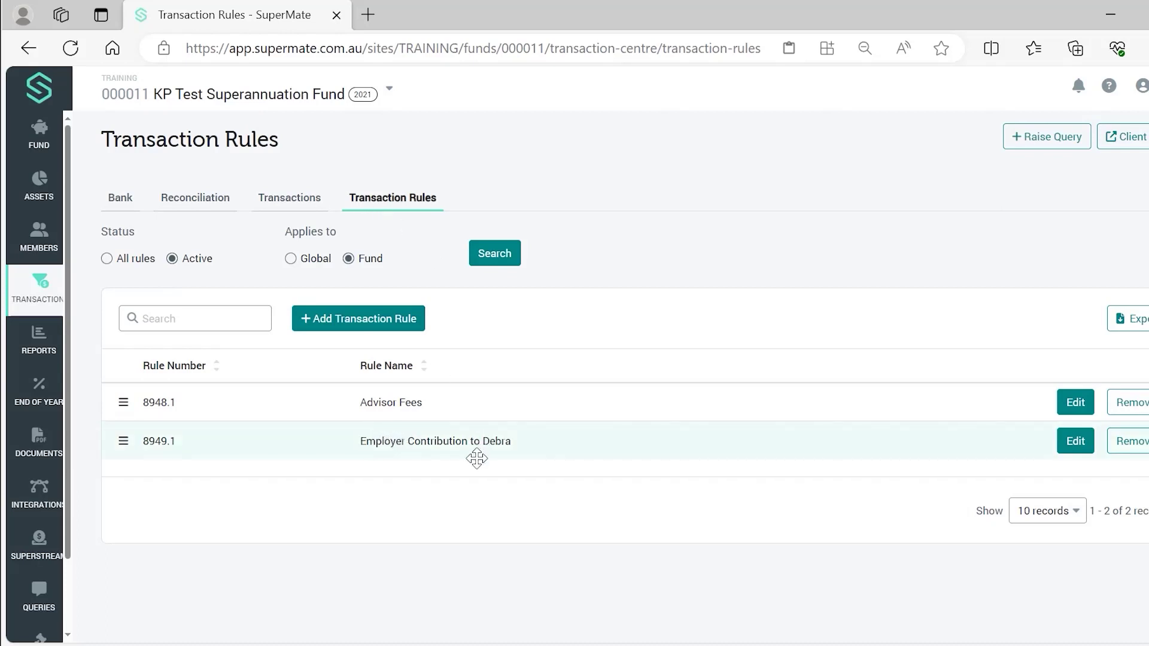
{"action": "left_click", "coordinate": [195, 197]}
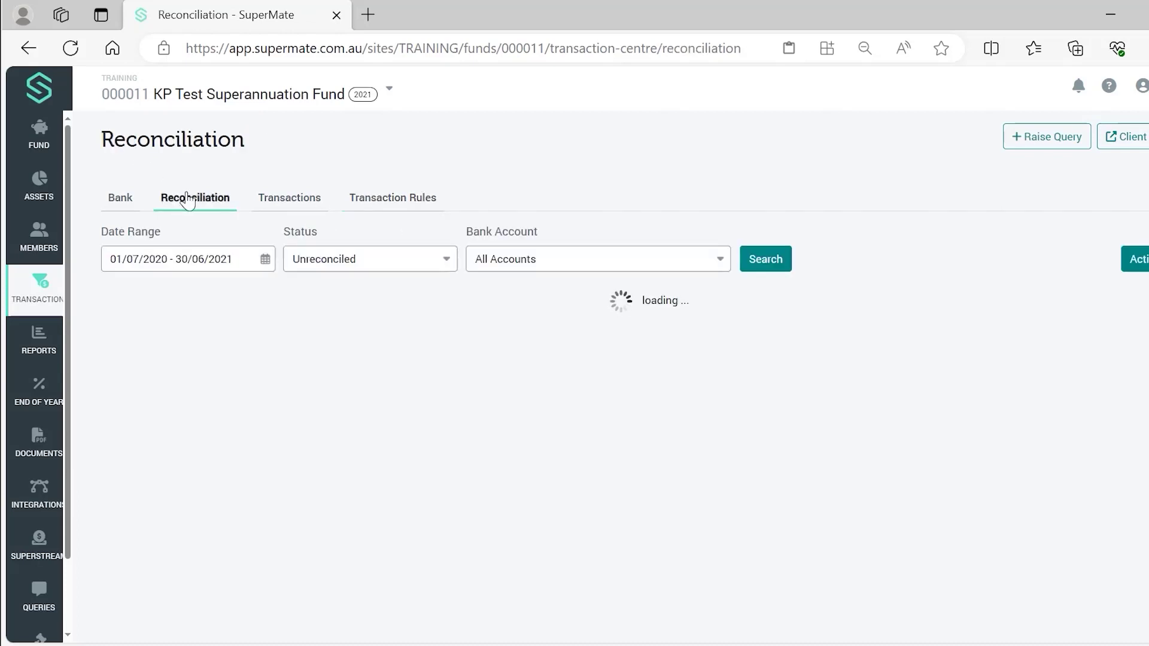
Step: Allocate the 31/07/2020 MACQUARIE CMA INTEREST PAID receipt as interest on the fund's Macquarie CMA account
{"action": "scroll", "coordinate": [498, 540], "scroll_direction": "down", "scroll_amount": 1}
{"action": "left_click", "coordinate": [496, 534]}
{"action": "type", "text": "interest"}
{"action": "scroll", "coordinate": [557, 376], "scroll_direction": "down", "scroll_amount": 3}
{"action": "scroll", "coordinate": [556, 377], "scroll_direction": "down", "scroll_amount": 1}
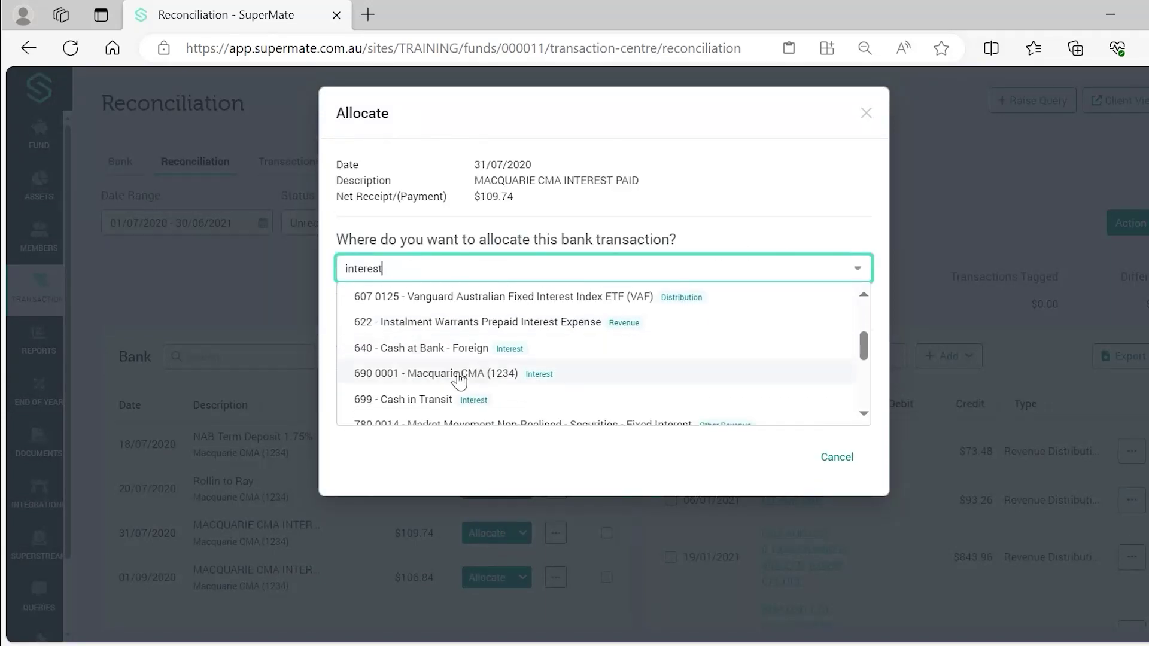
{"action": "left_click", "coordinate": [459, 379]}
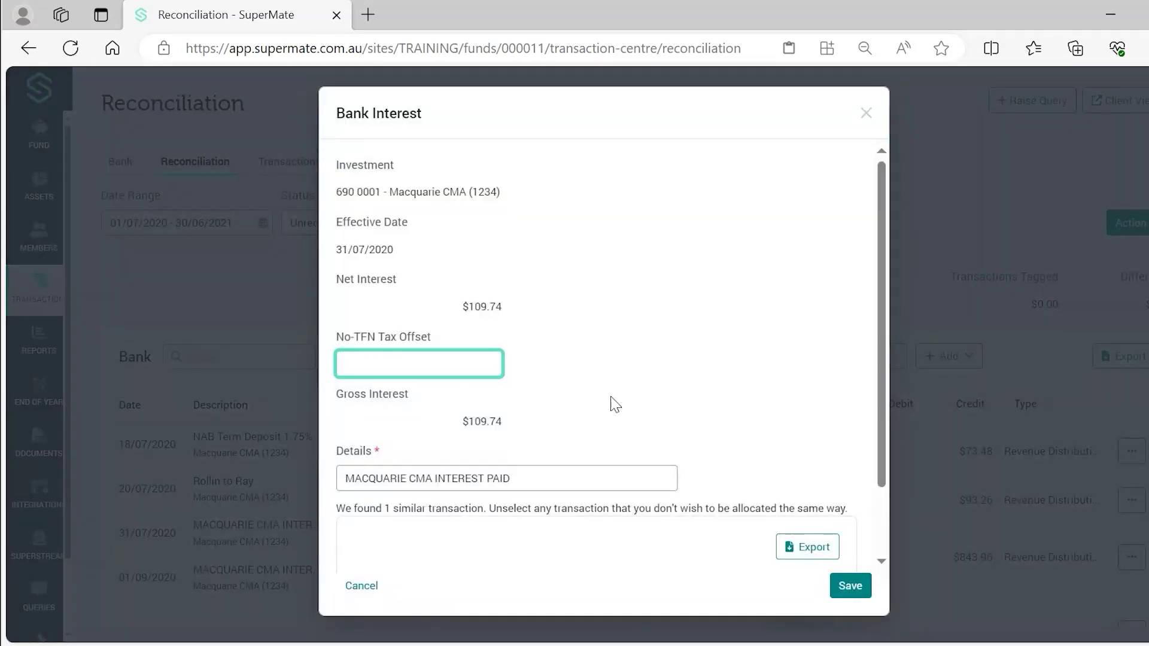
Step: Save the bank interest allocation with the similar 01/09/2020 transaction included, and open the fund's transaction rules list
{"action": "scroll", "coordinate": [622, 403], "scroll_direction": "down", "scroll_amount": 2}
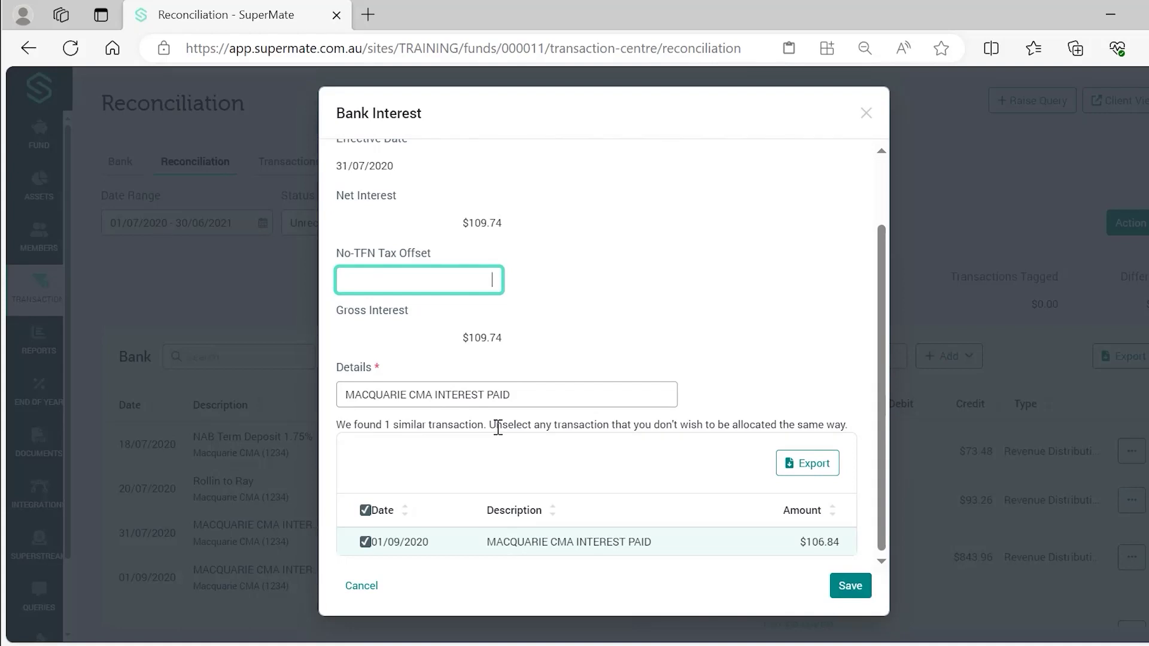
{"action": "left_click", "coordinate": [350, 449]}
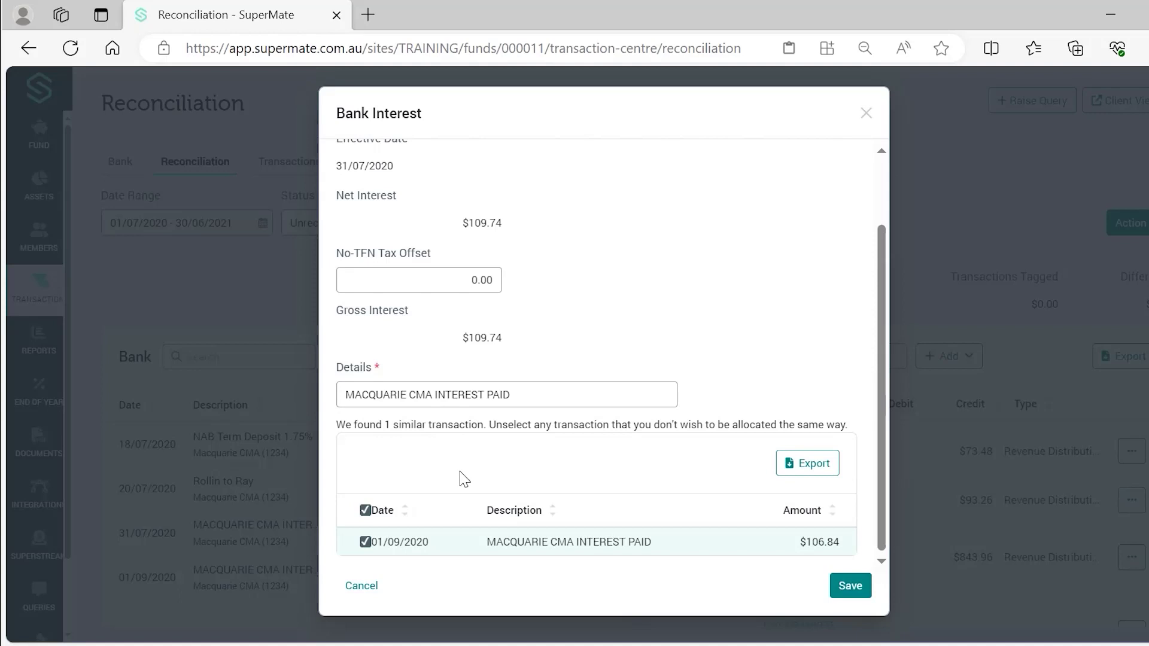
{"action": "left_click", "coordinate": [365, 542]}
{"action": "left_click", "coordinate": [849, 585]}
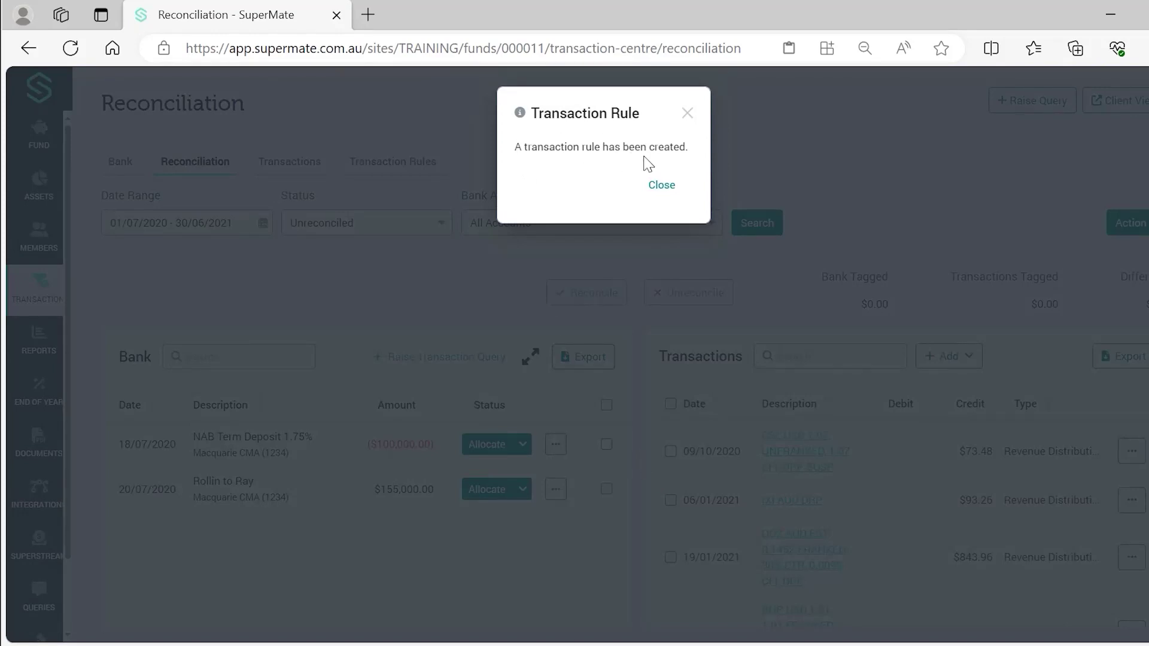
{"action": "left_click", "coordinate": [662, 186]}
{"action": "left_click", "coordinate": [399, 172]}
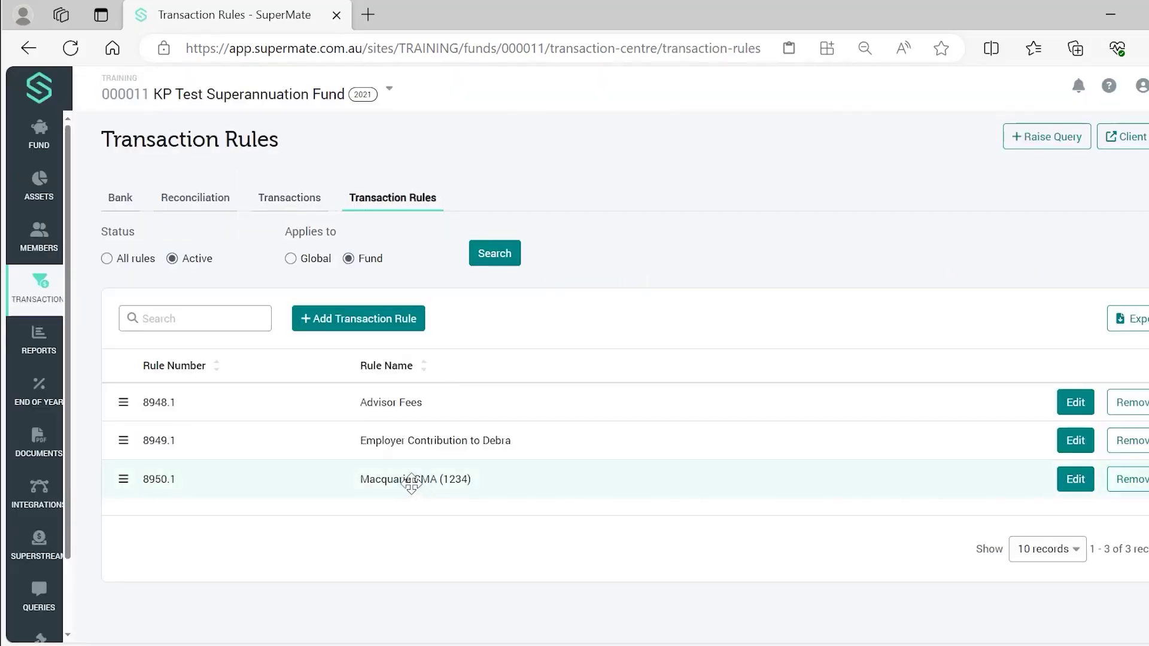